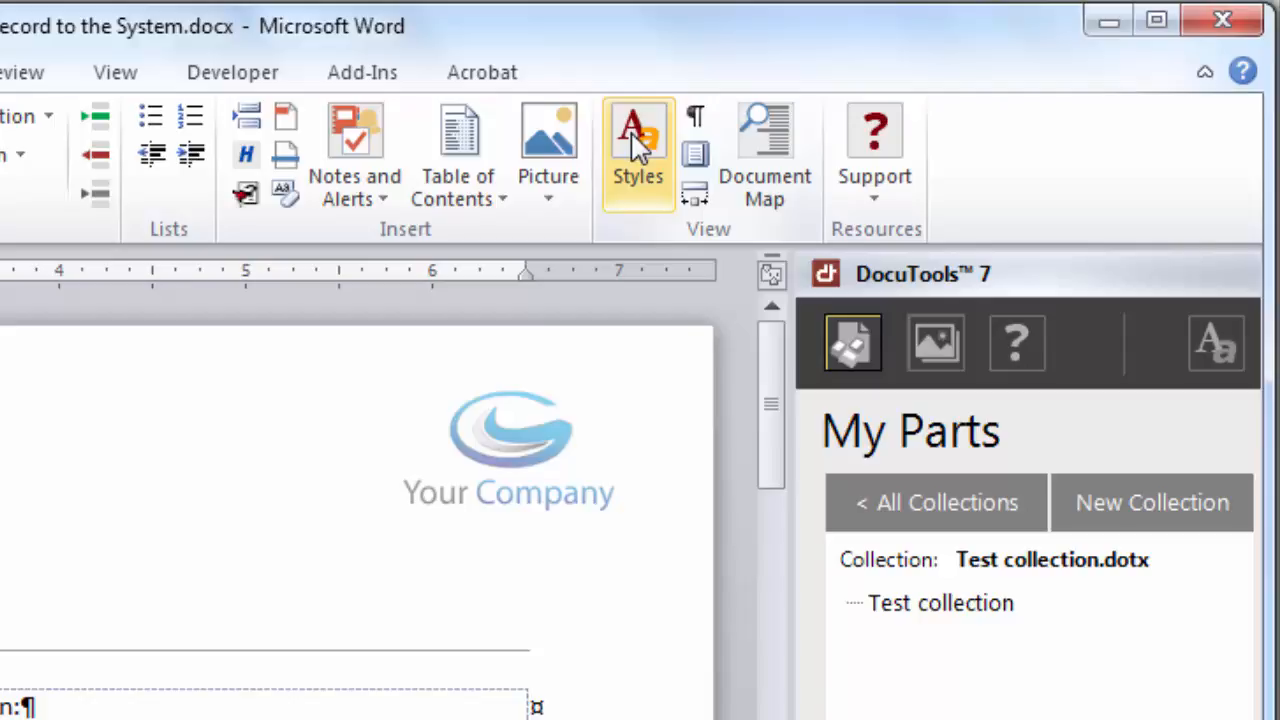
Display the list of styles and check which ones the topic title, the "Before you begin" label and its bulleted items use.
left_click(1213, 344)
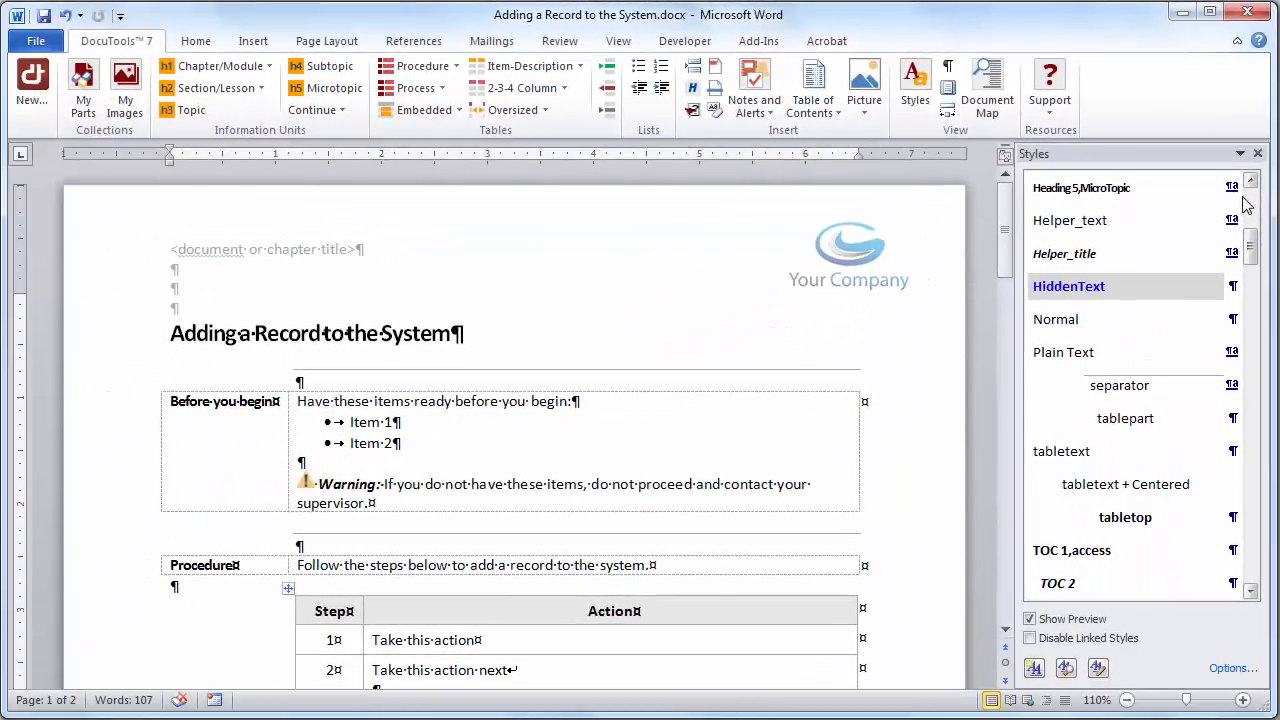
left_click_drag(1253, 250, 1254, 206)
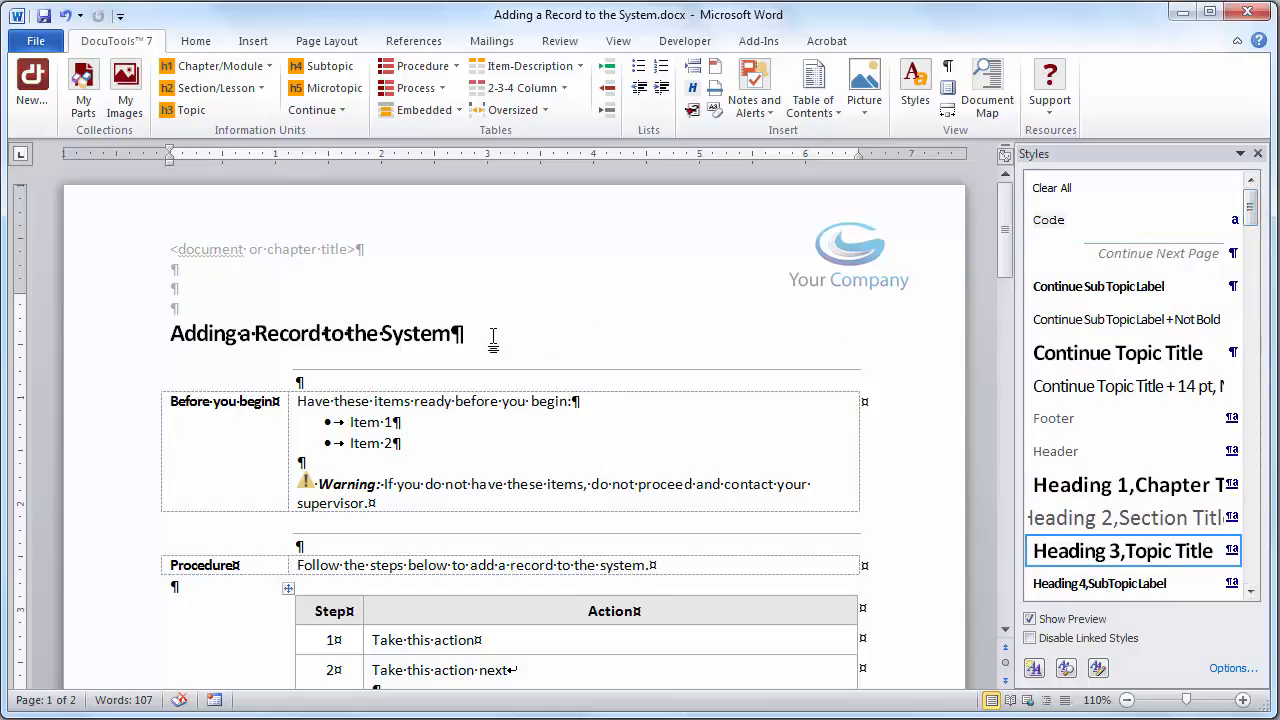
left_click(252, 334)
left_click(239, 404)
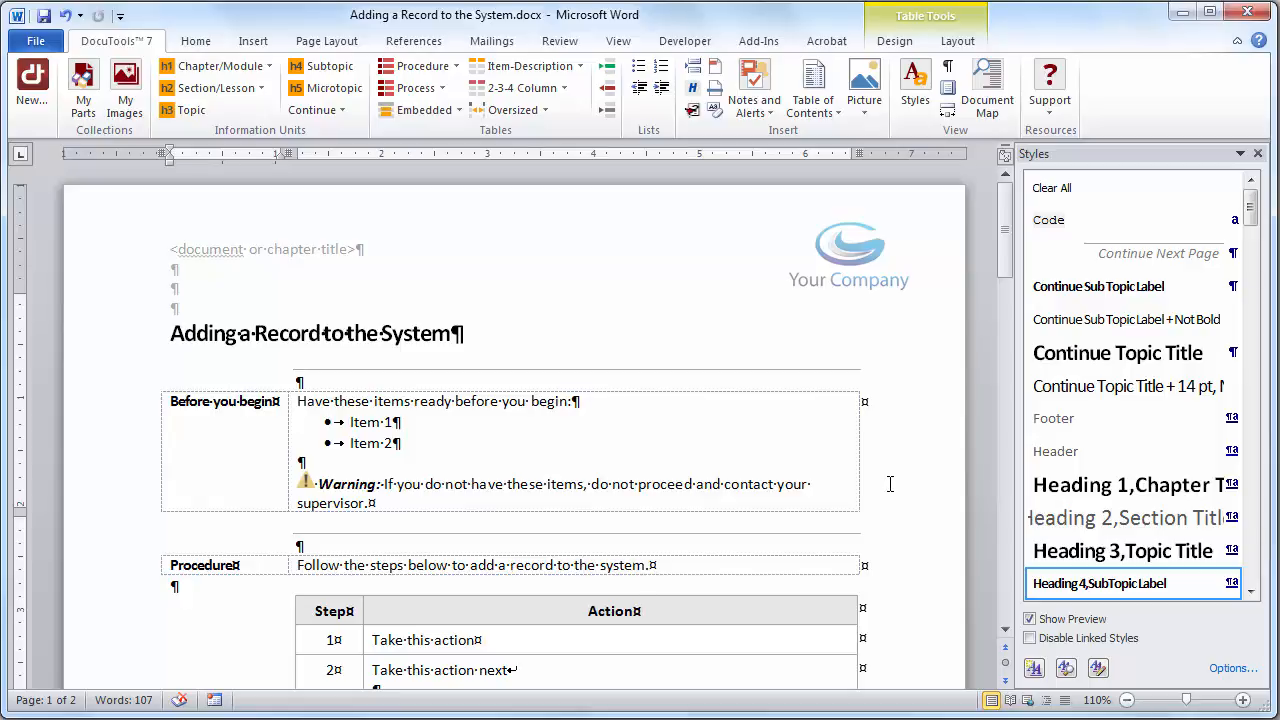
left_click(621, 451)
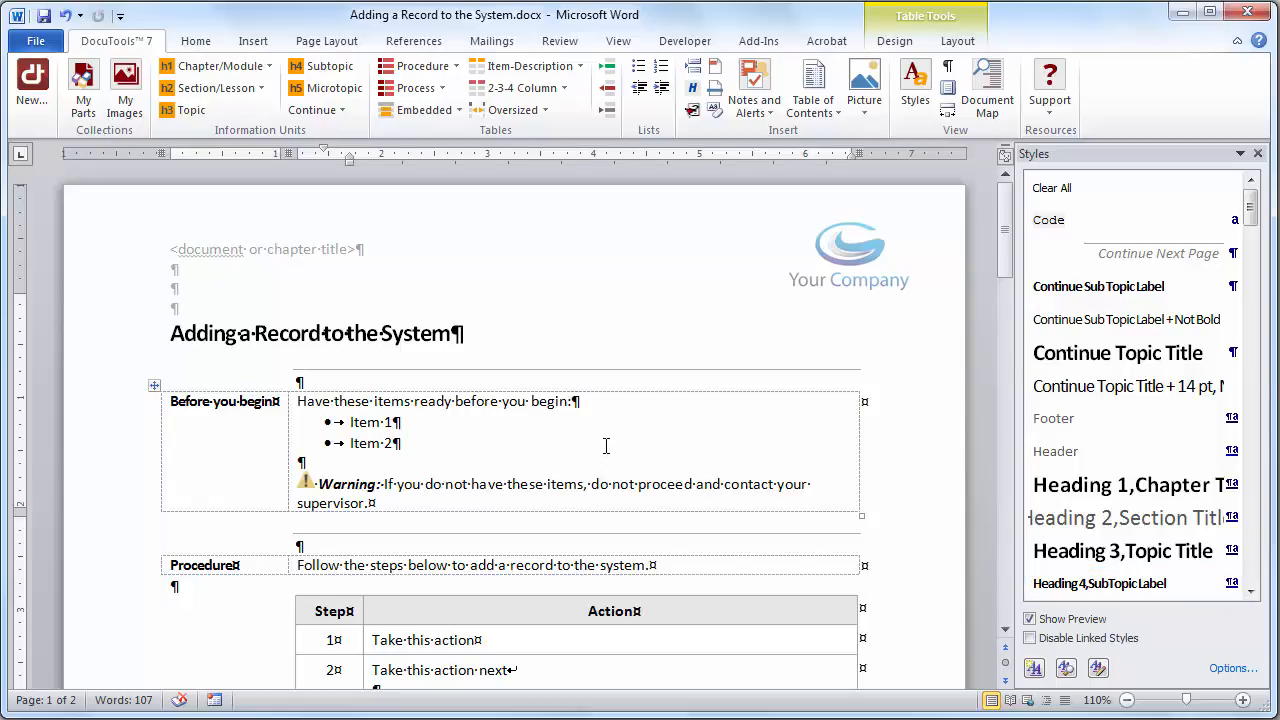
left_click(101, 344)
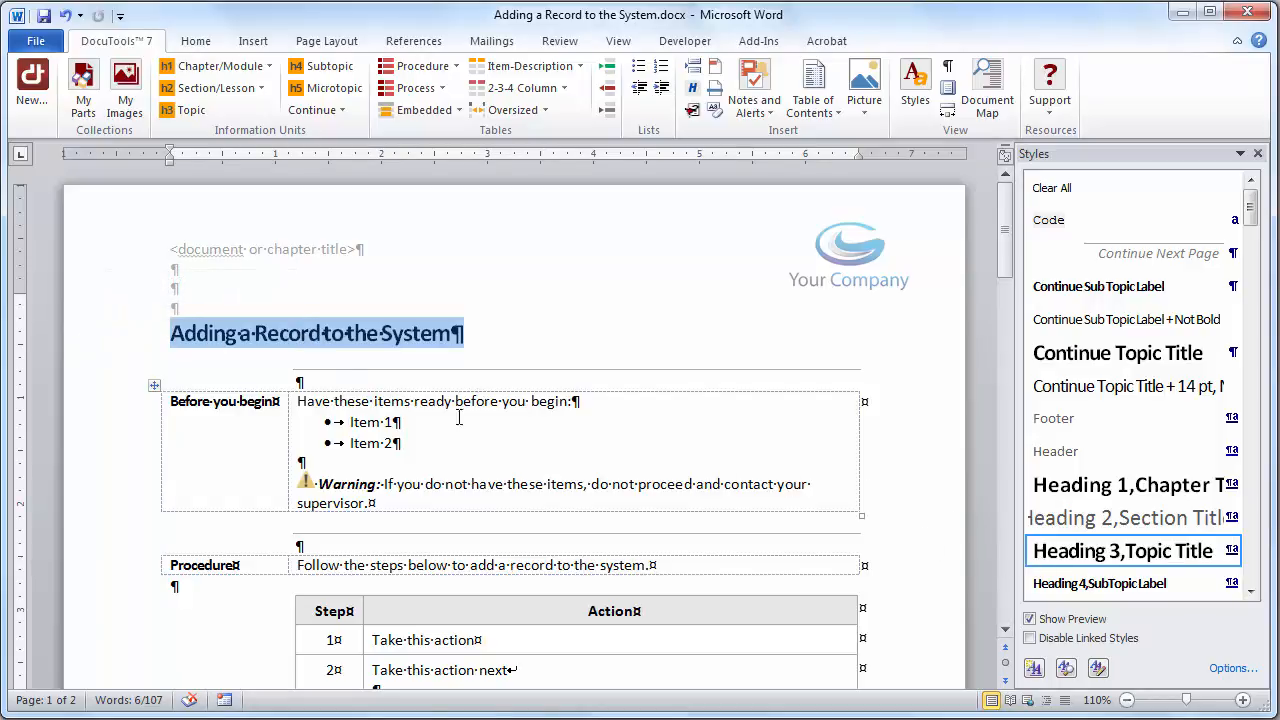
left_click(521, 349)
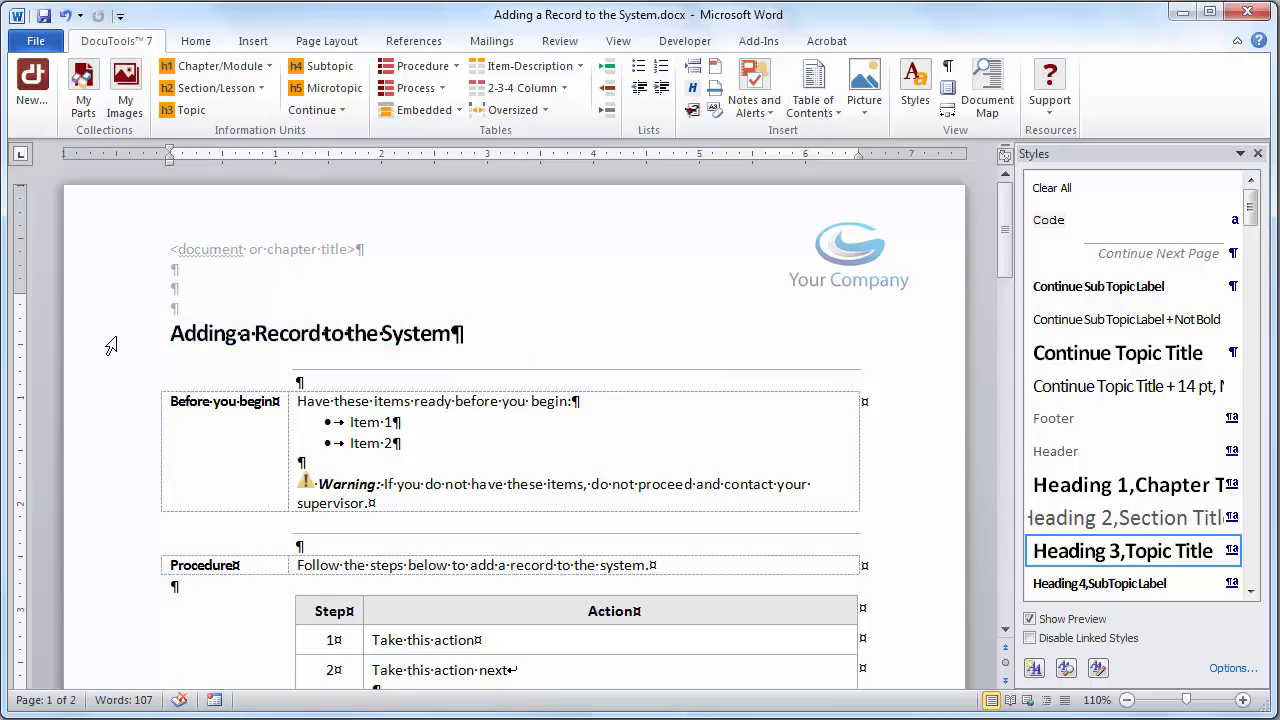
Format the title "Adding a Record to the System" in red, 20 pt Helvetica LT Std Black.
left_click(111, 345)
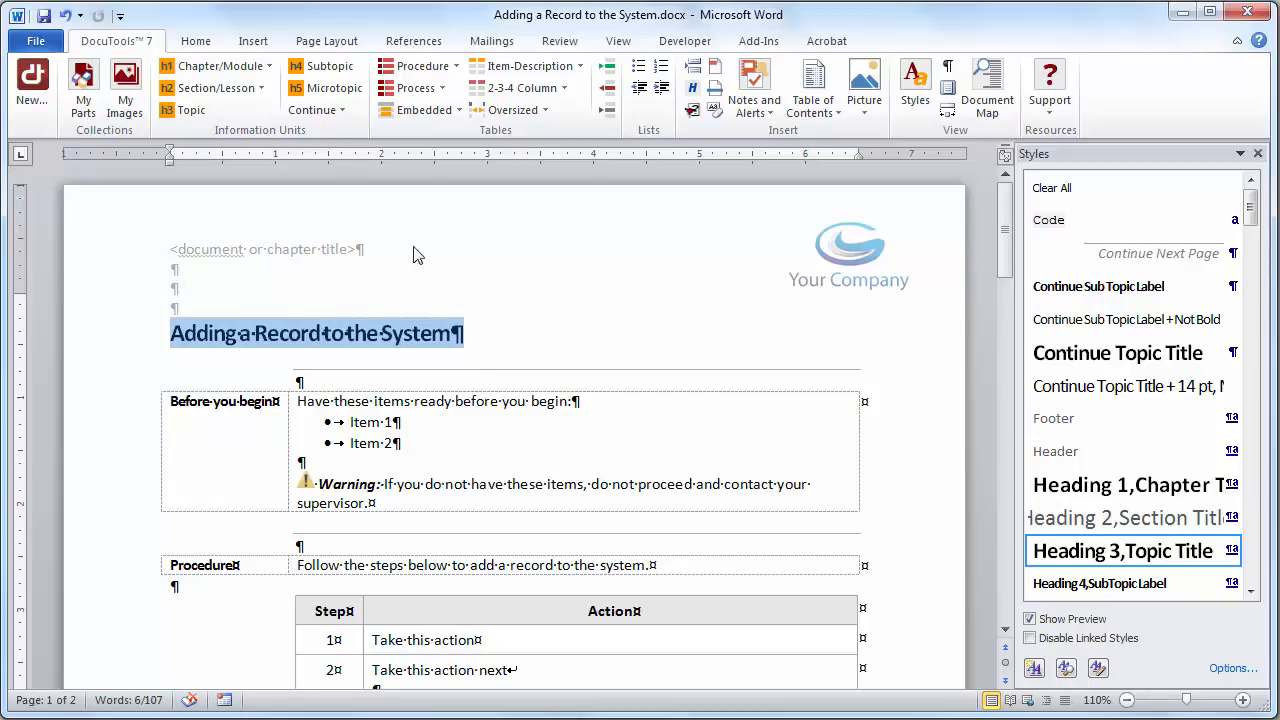
left_click(195, 41)
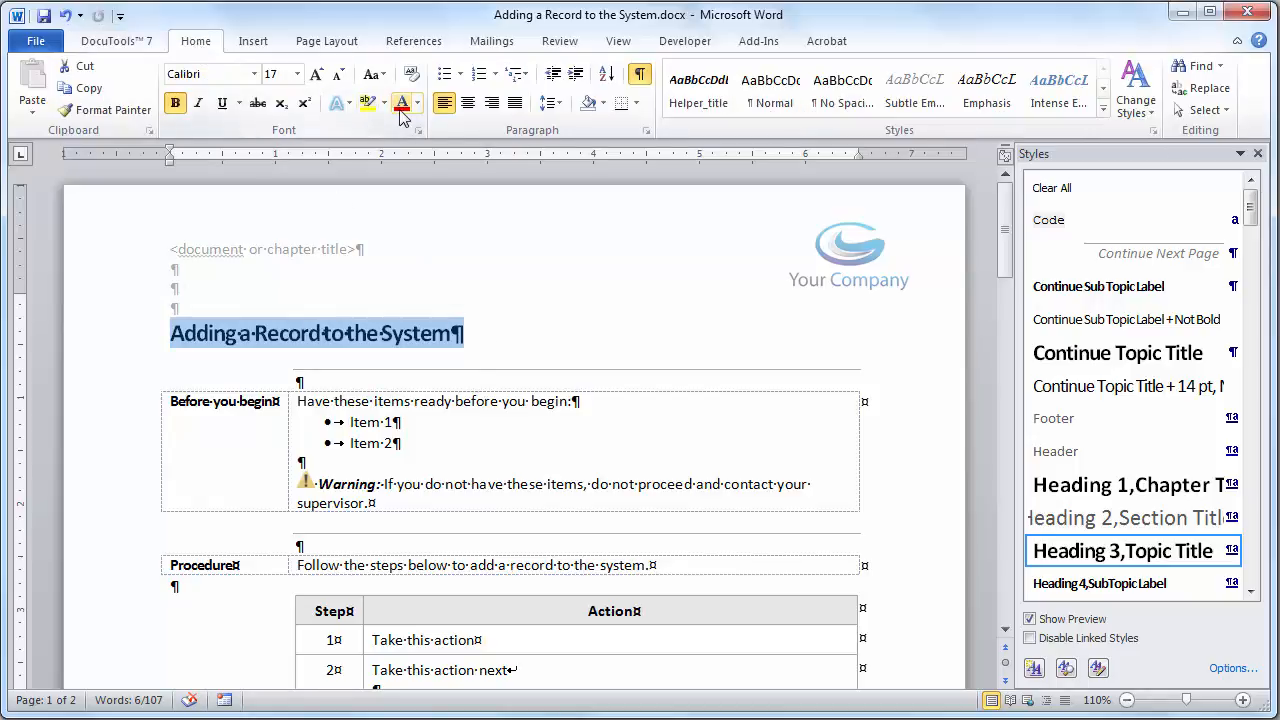
left_click(401, 106)
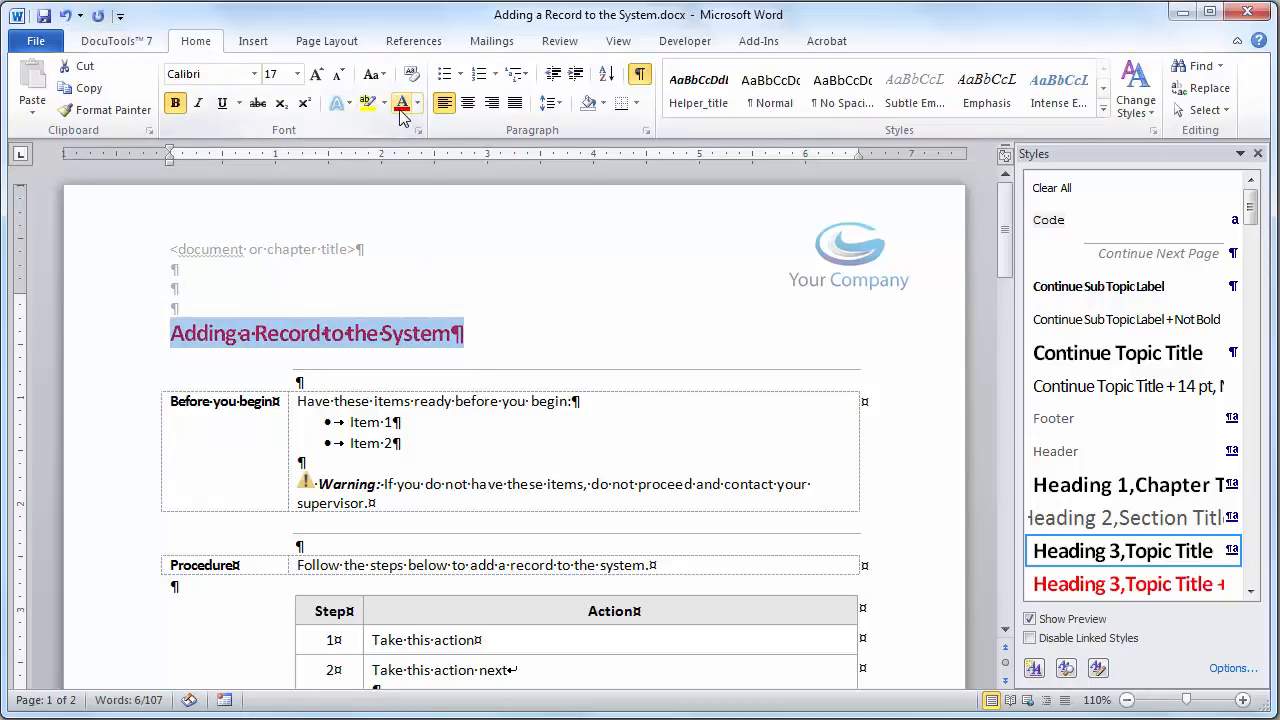
left_click(316, 75)
left_click(316, 75)
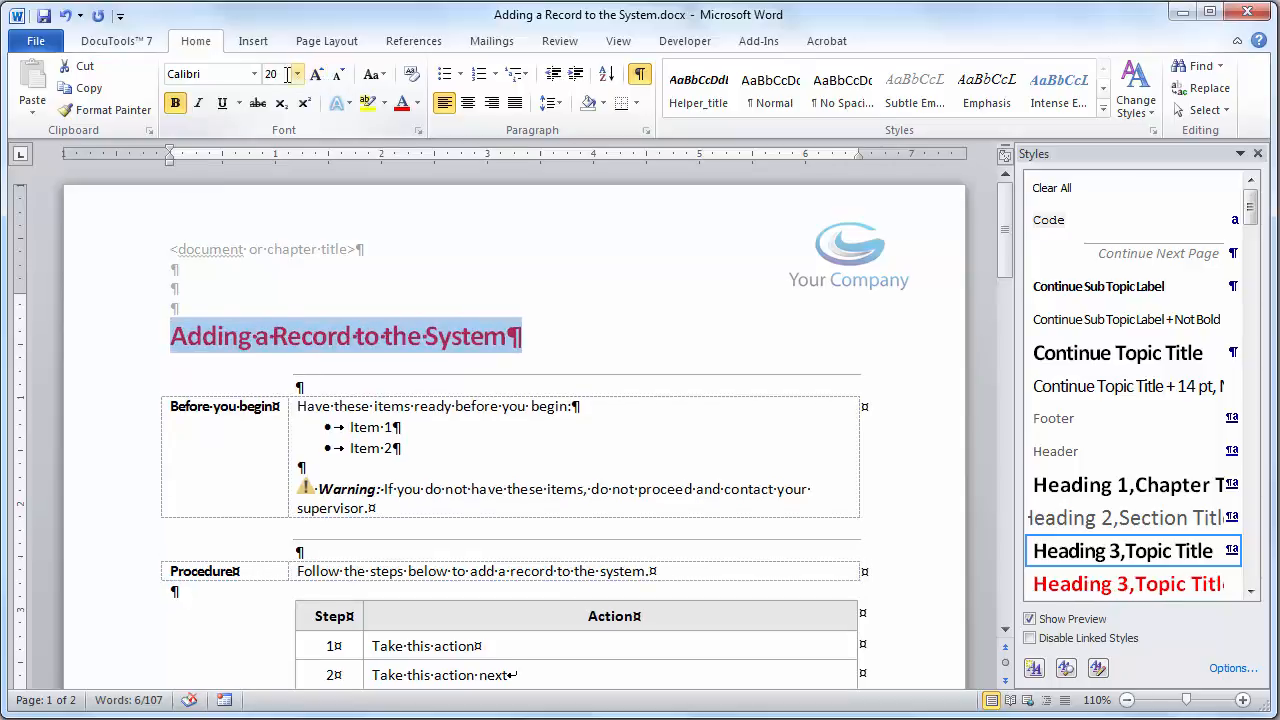
left_click(255, 76)
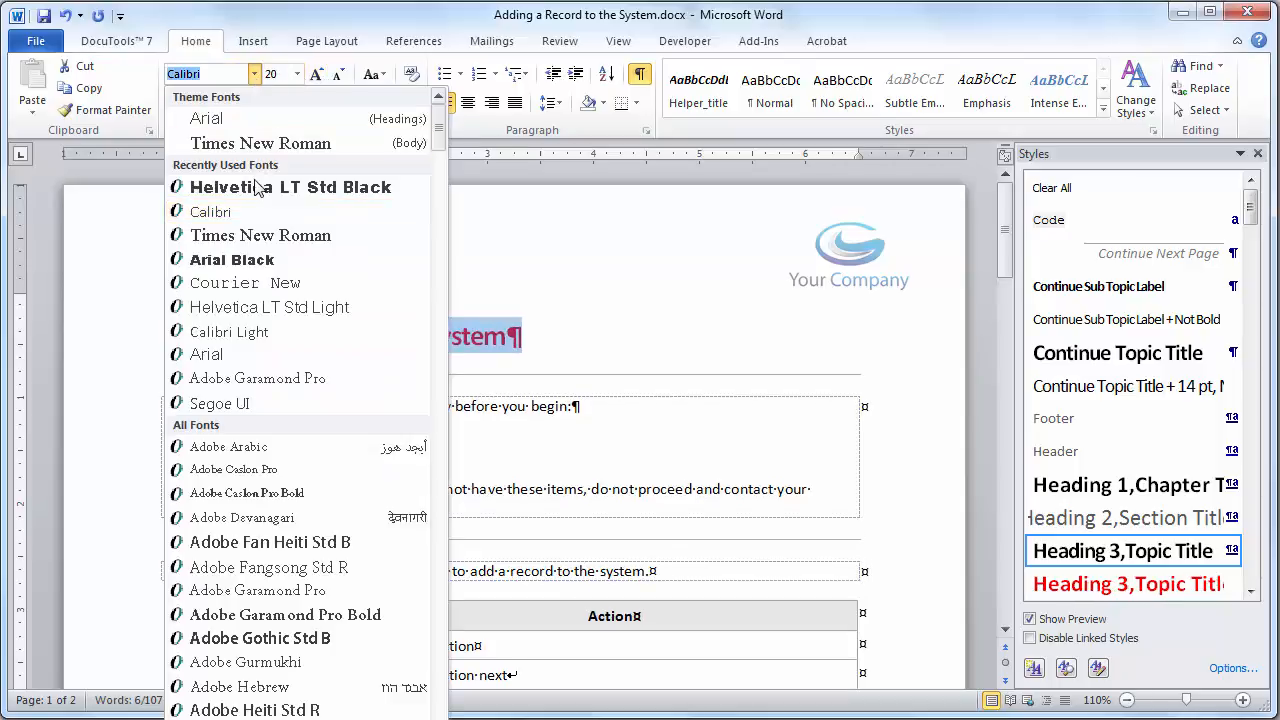
left_click(290, 187)
left_click(674, 346)
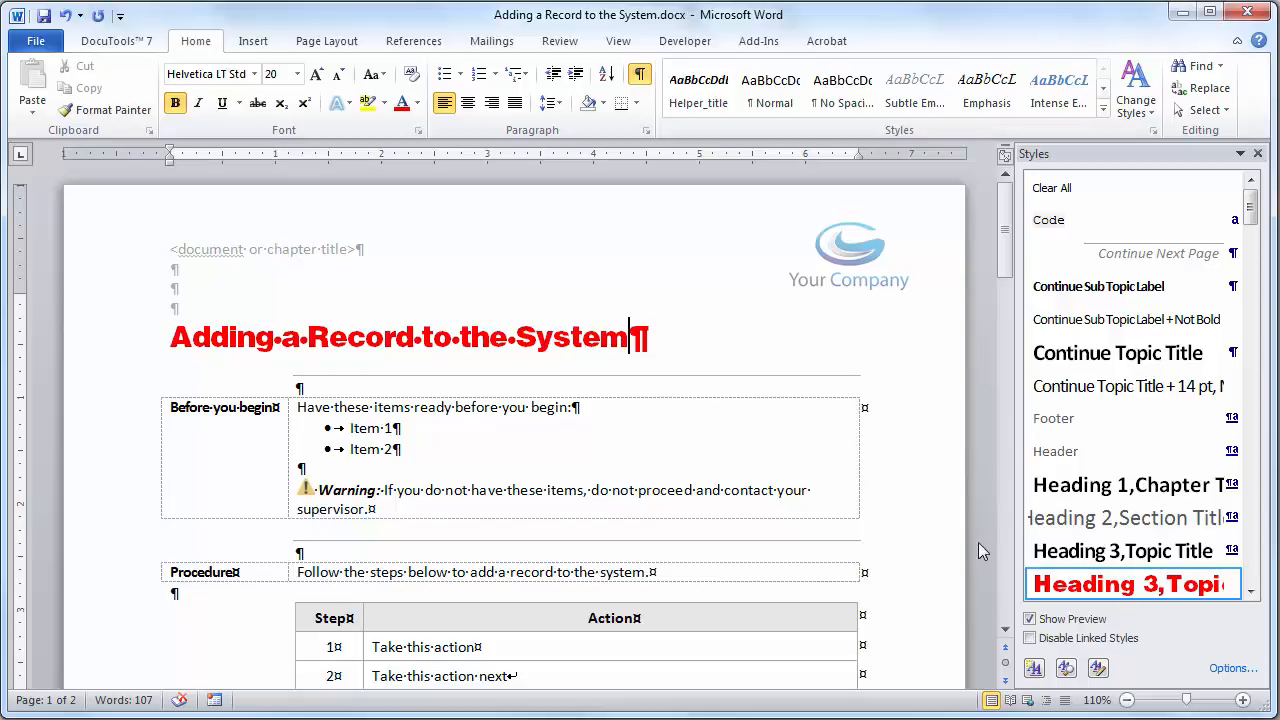
Update the Heading 3,Topic Title style to match the reformatted page title.
mouse_move(1044, 557)
mouse_move(1070, 589)
left_click(118, 352)
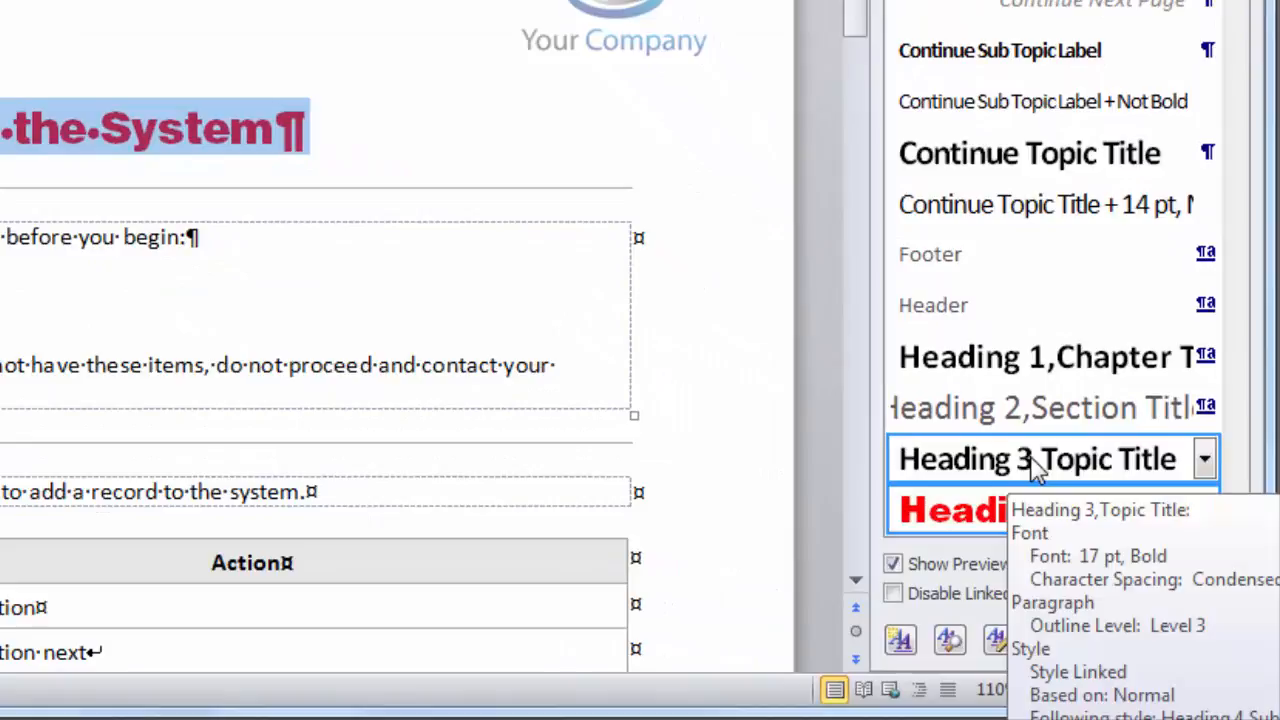
right_click(1037, 470)
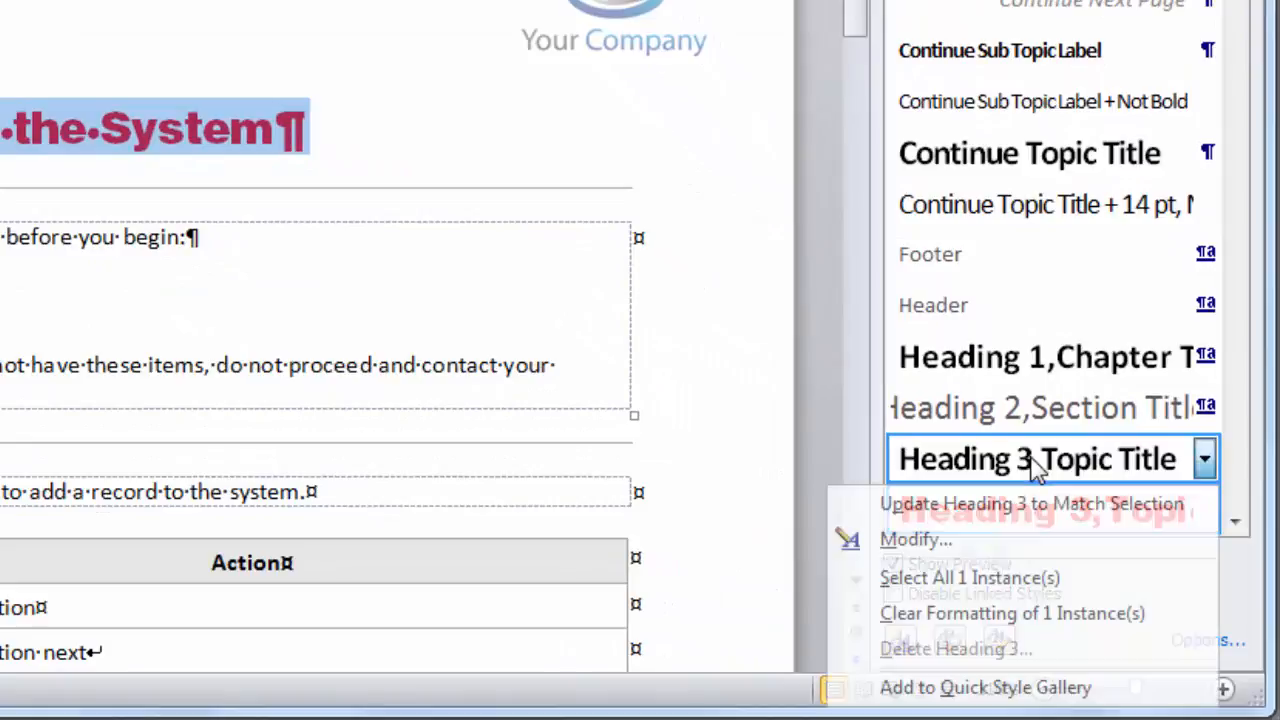
left_click(1000, 512)
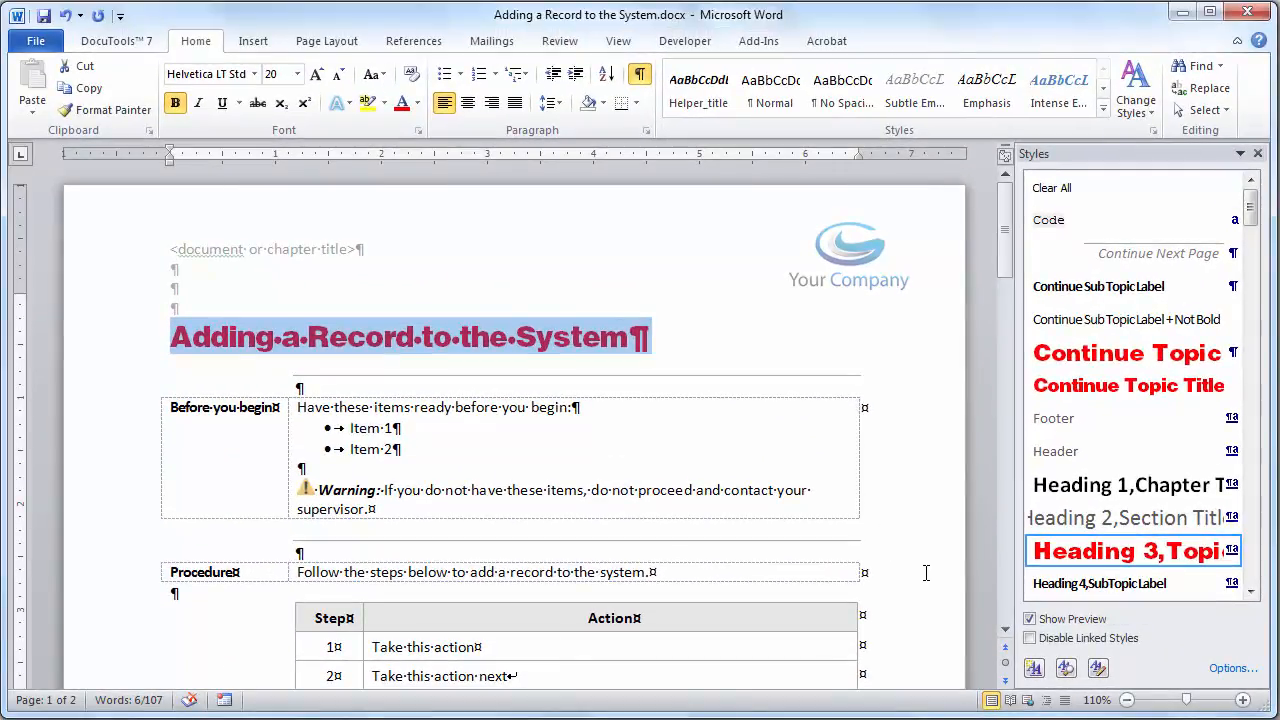
mouse_move(1058, 556)
left_click(675, 442)
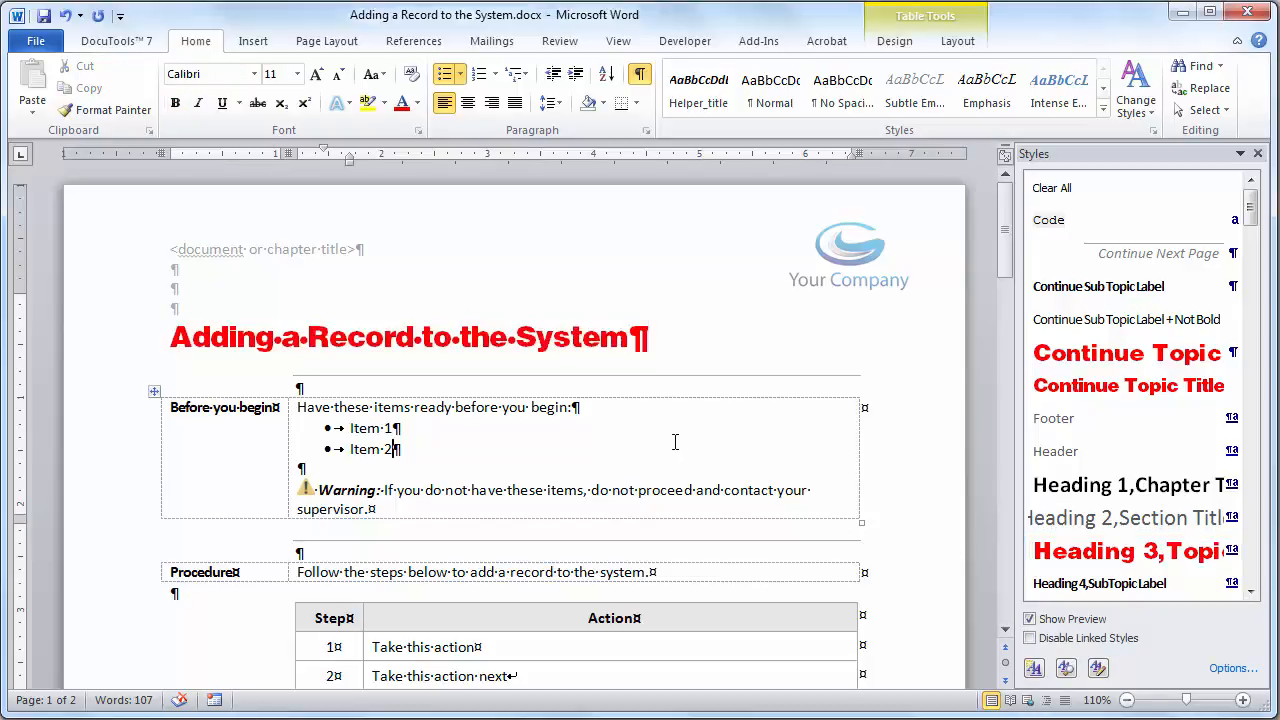
Format the "Before you begin" label in the green theme color, 12 pt Helvetica LT Std Black.
left_click(254, 410)
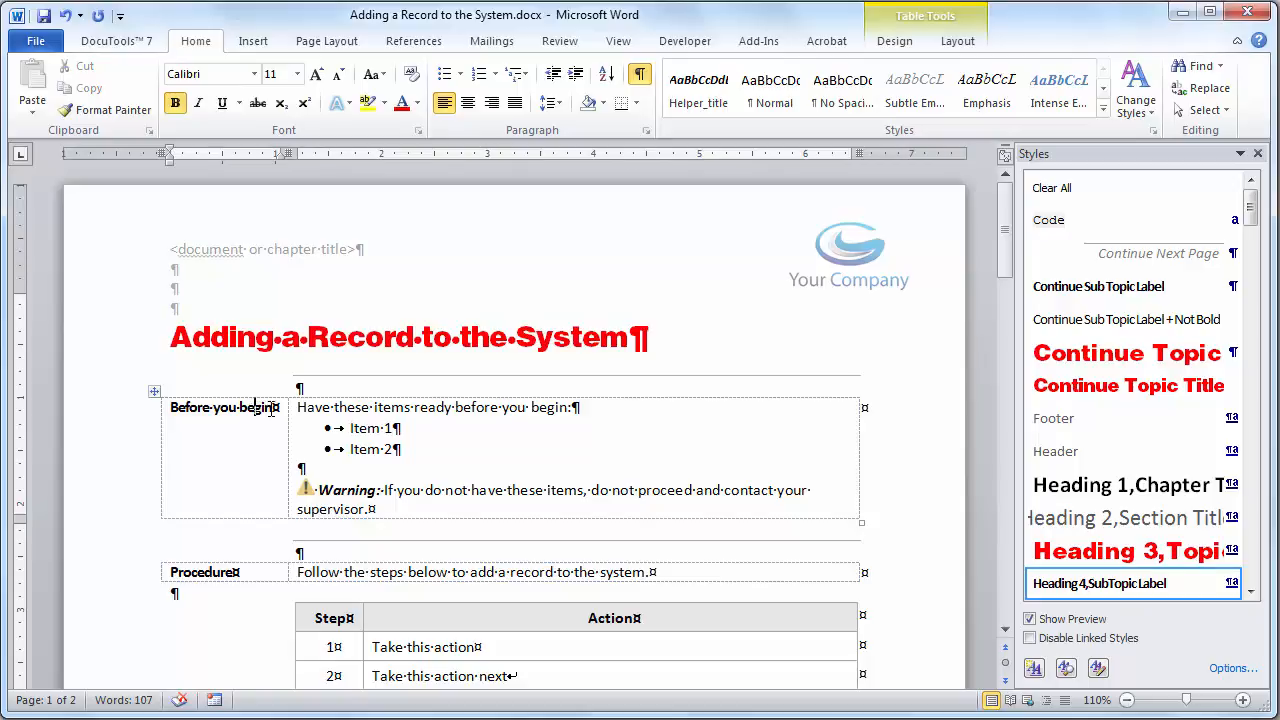
left_click_drag(271, 410, 171, 408)
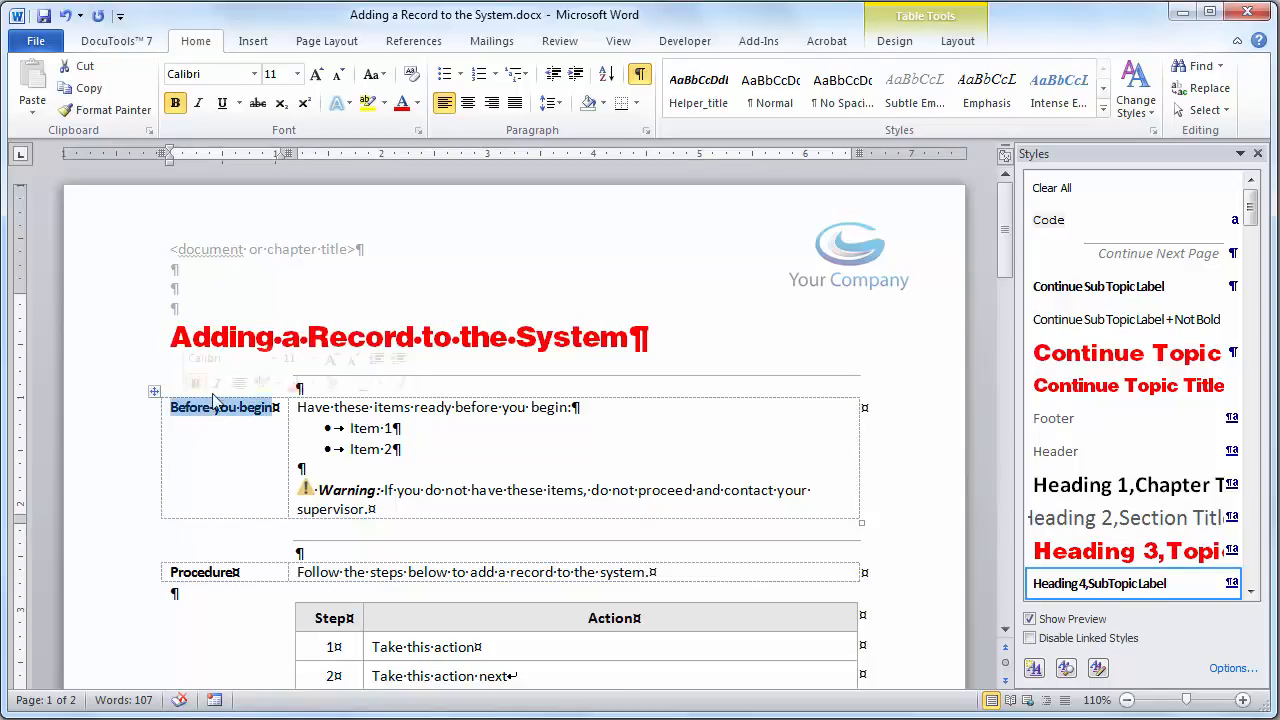
left_click(418, 104)
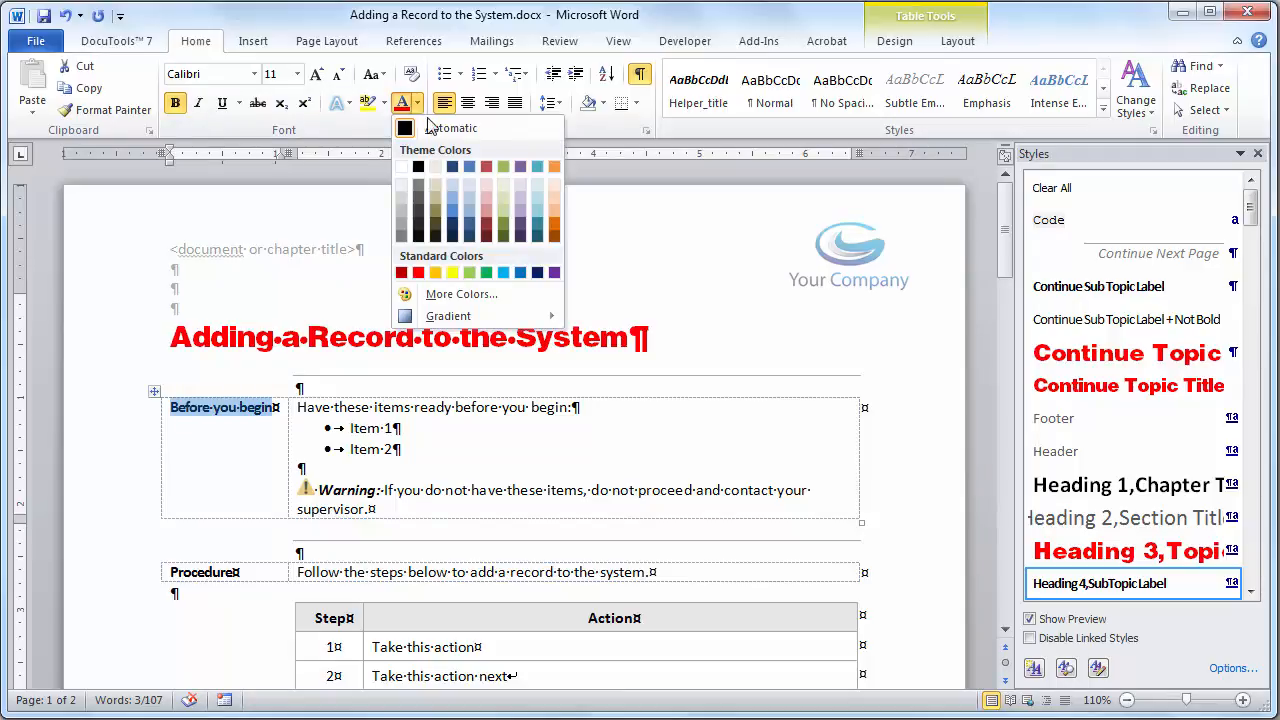
left_click(503, 168)
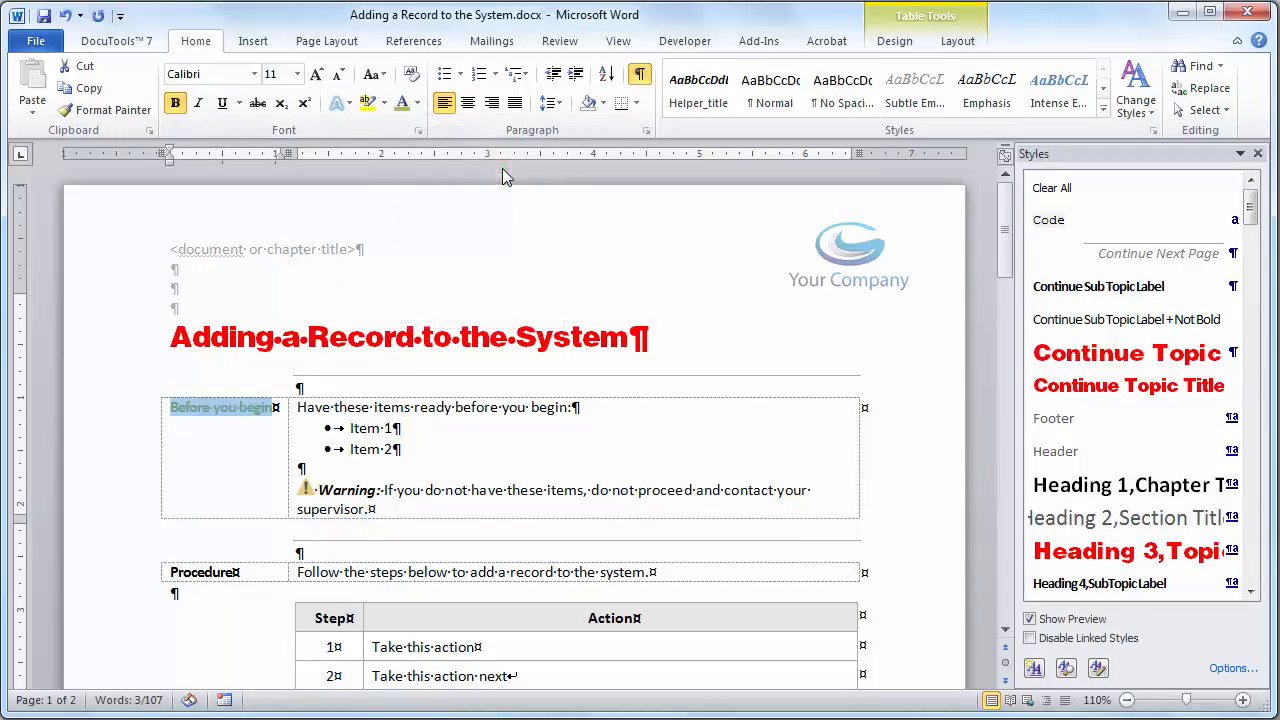
left_click(315, 77)
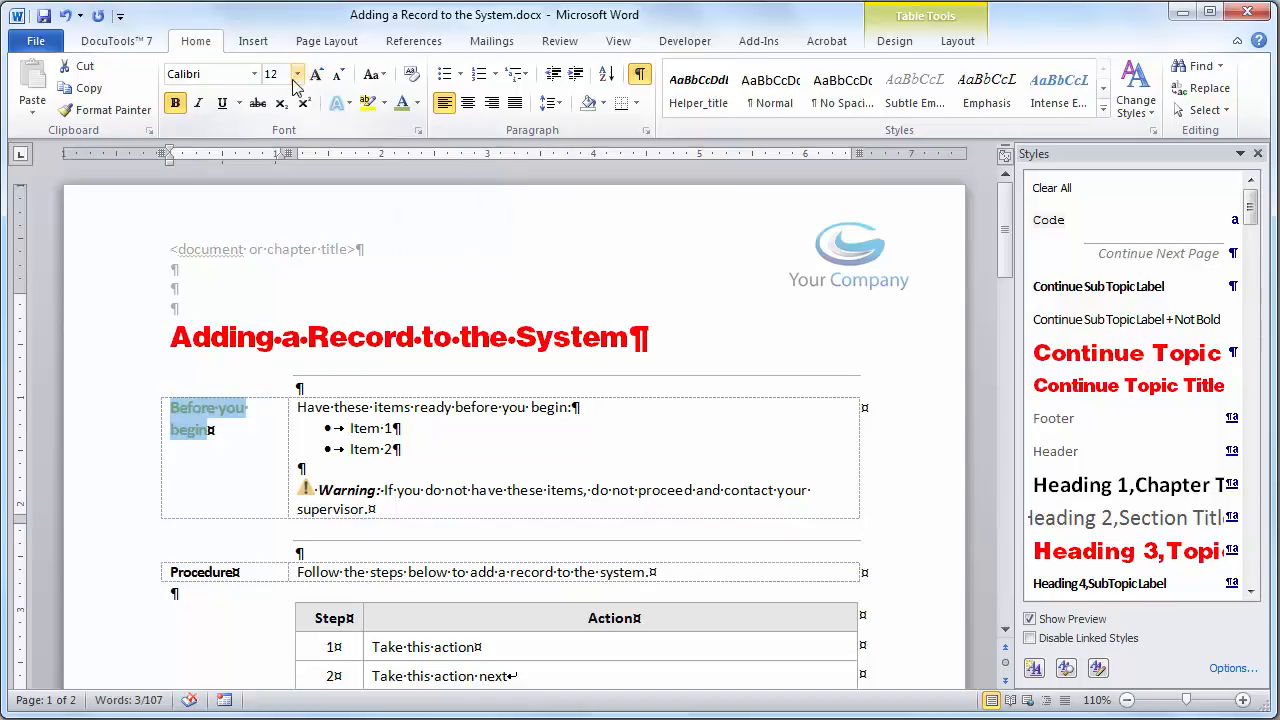
left_click(255, 74)
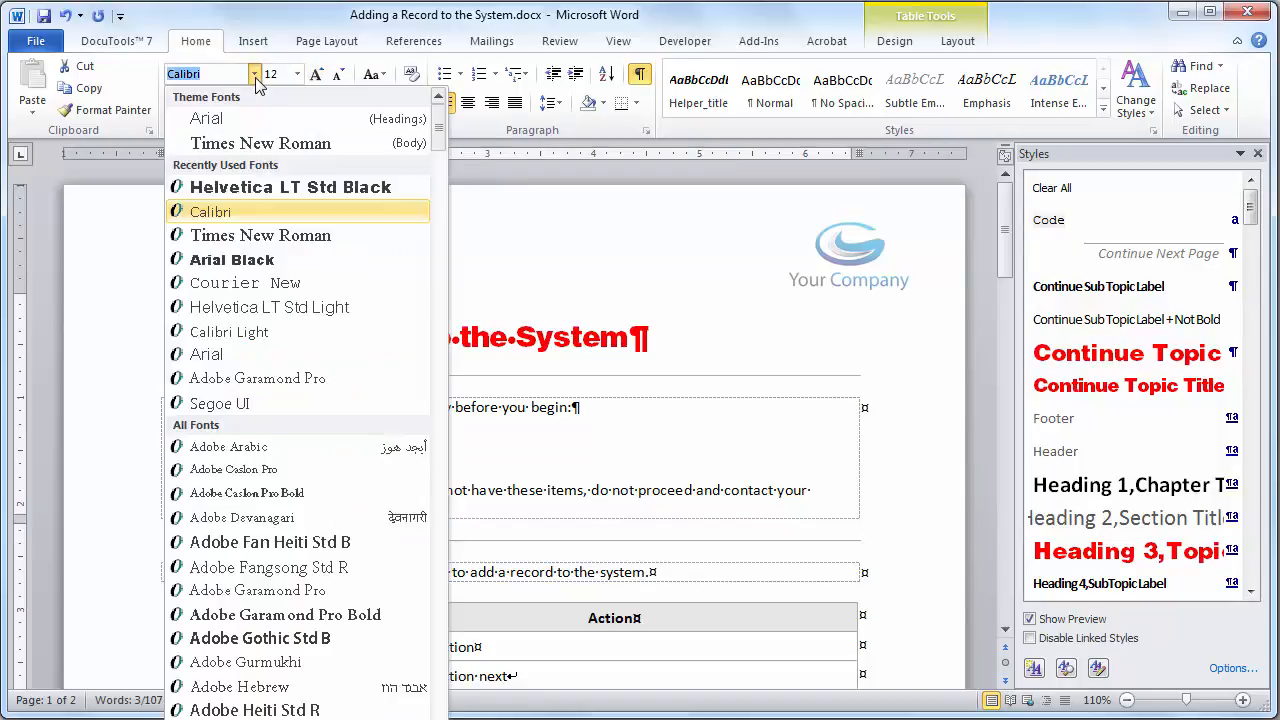
left_click(256, 187)
left_click(521, 471)
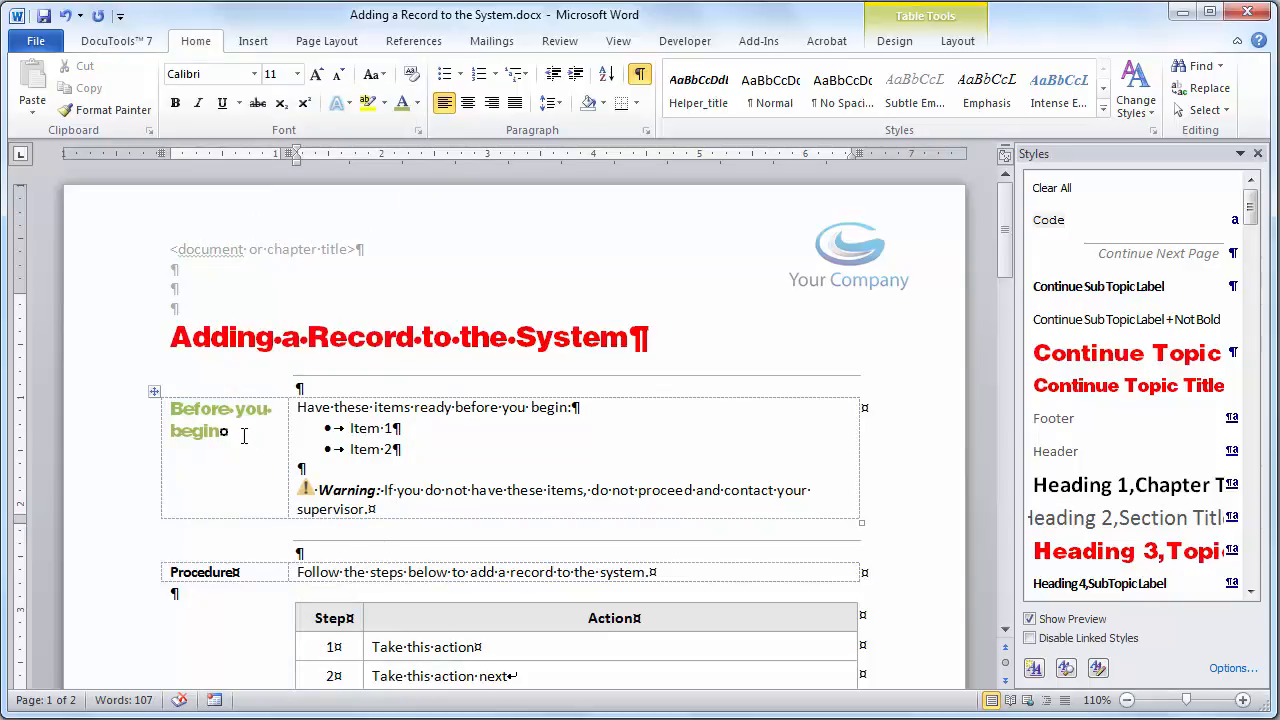
Update the Heading 4,SubTopic Label style to match the reformatted "Before you begin" label.
left_click_drag(221, 430, 170, 408)
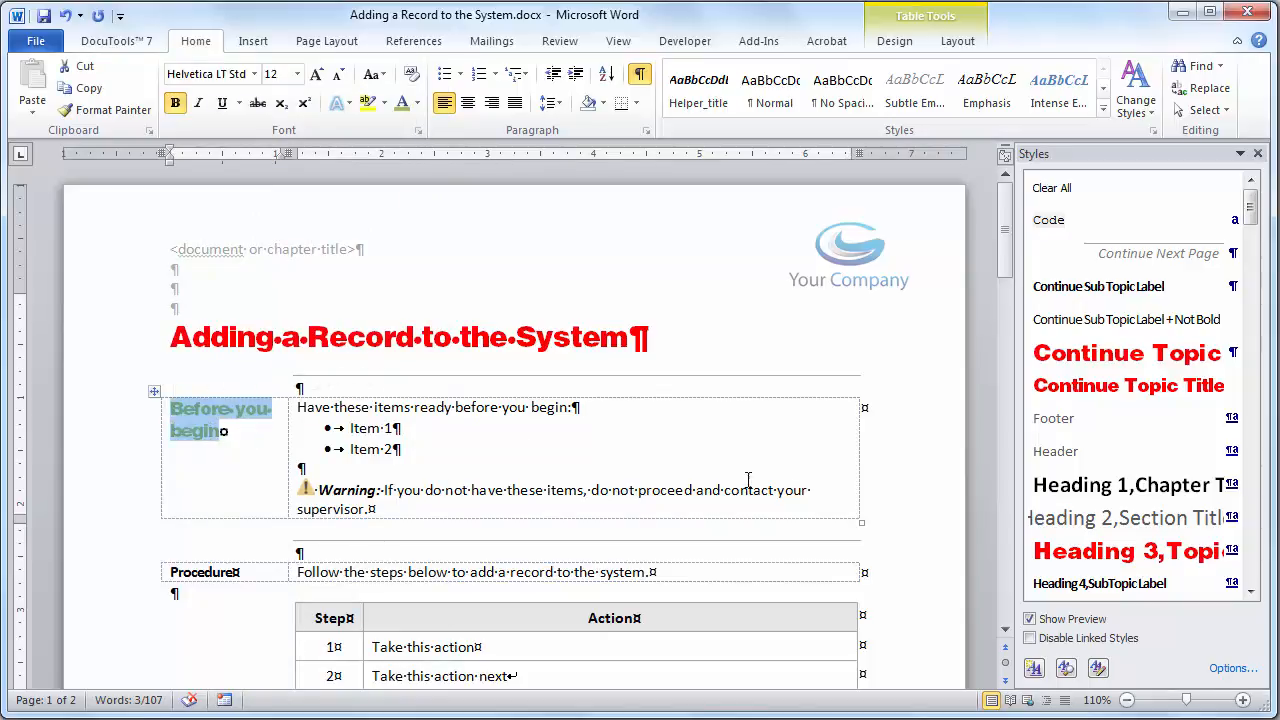
right_click(1148, 588)
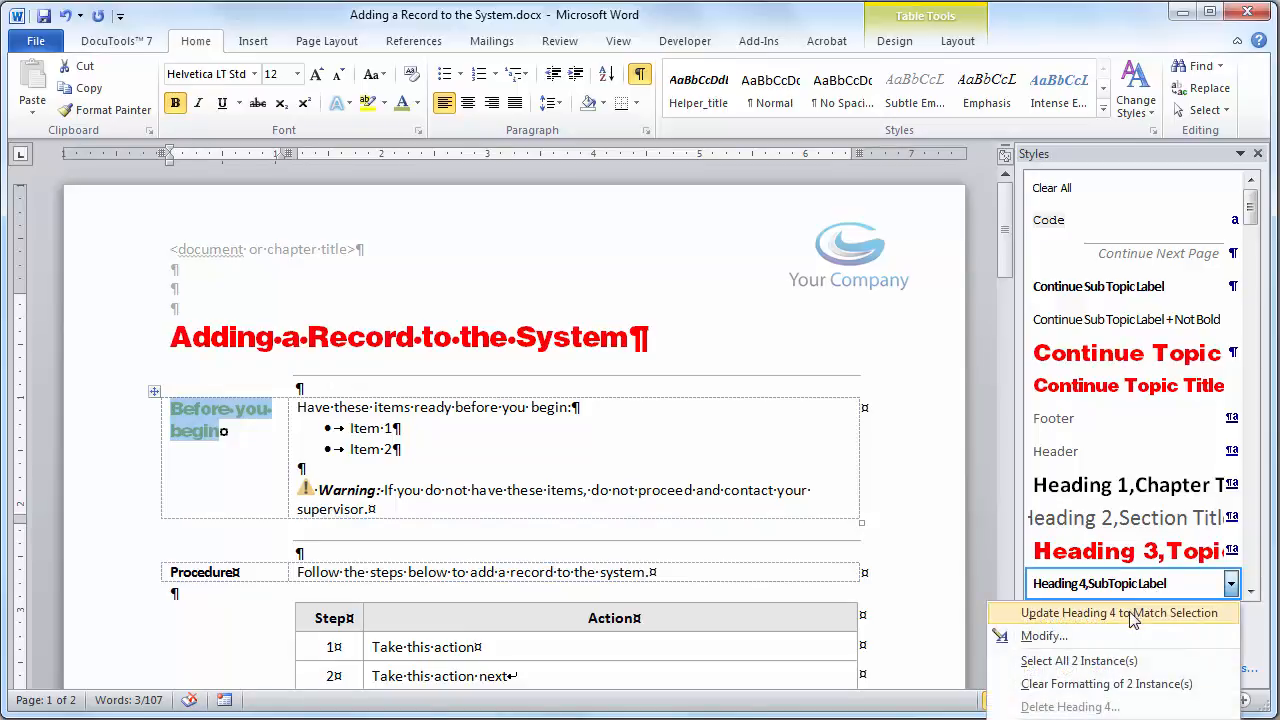
left_click(1132, 613)
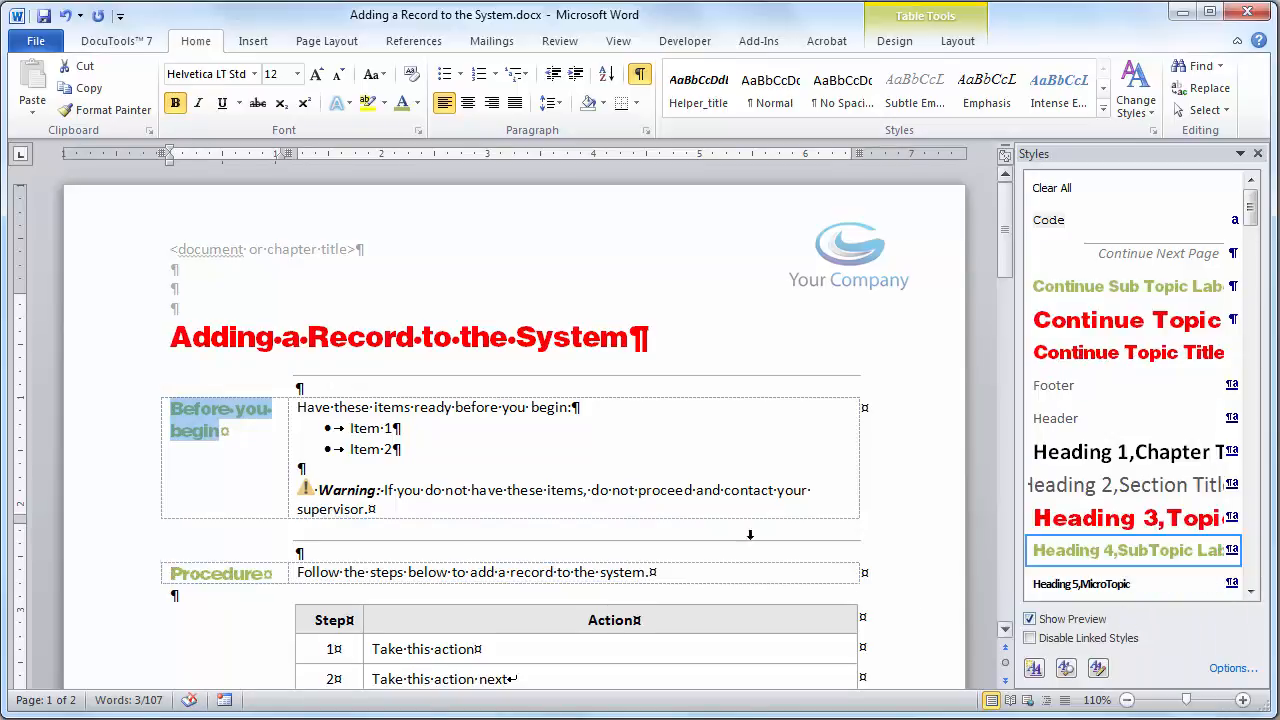
left_click(617, 460)
Review the titles and subtopic labels on both pages, including the continued headings, for the updated style formatting.
scroll(620, 458, "down", 1)
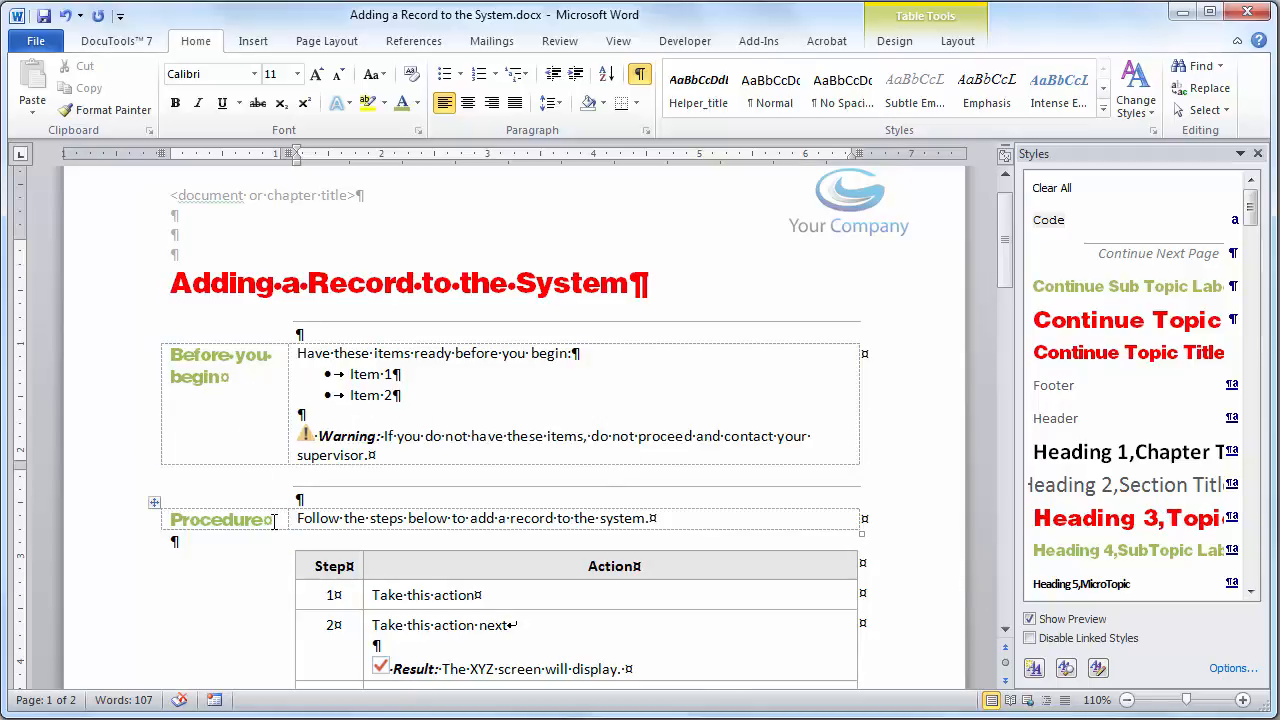
scroll(273, 523, "down", 15)
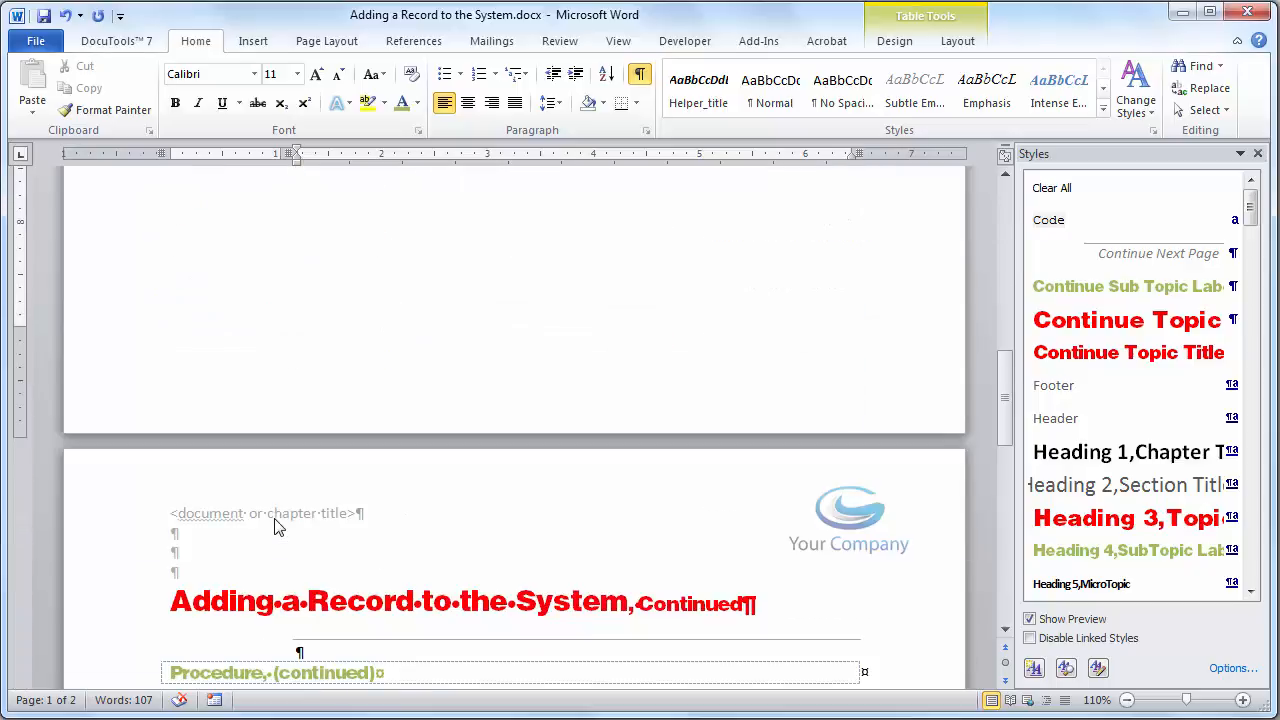
scroll(278, 527, "down", 6)
scroll(269, 527, "up", 15)
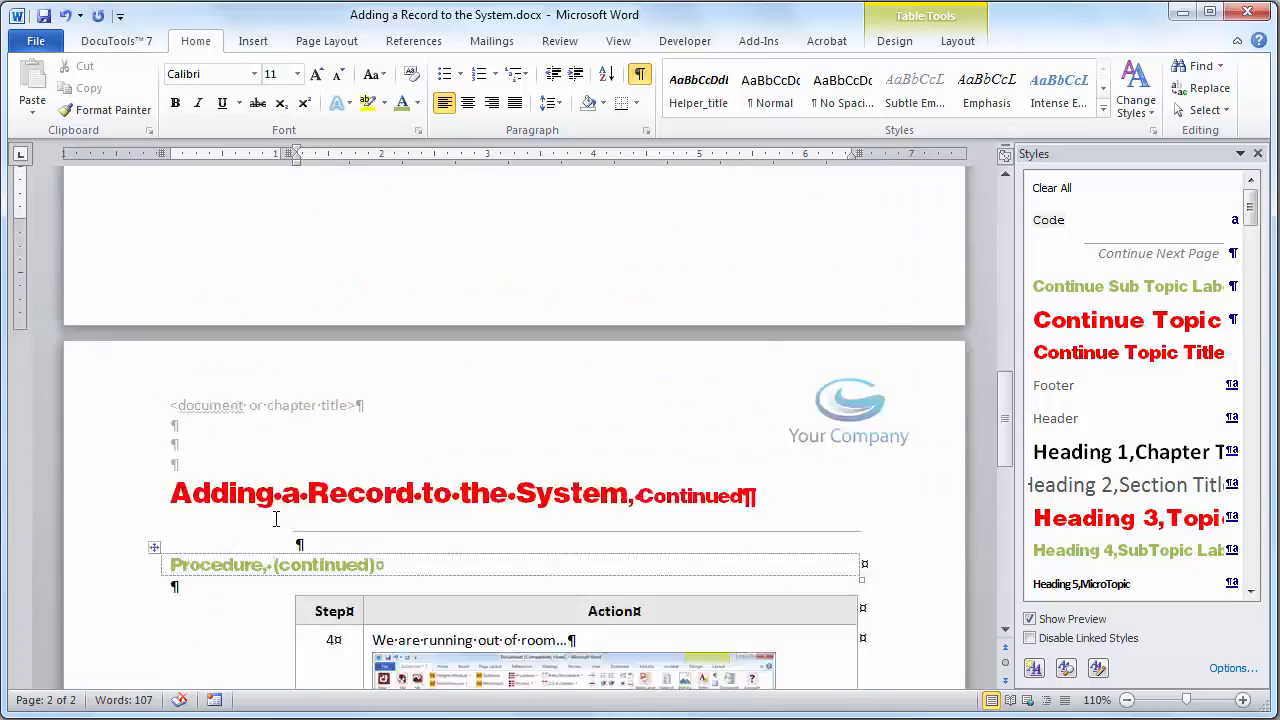
scroll(269, 527, "up", 4)
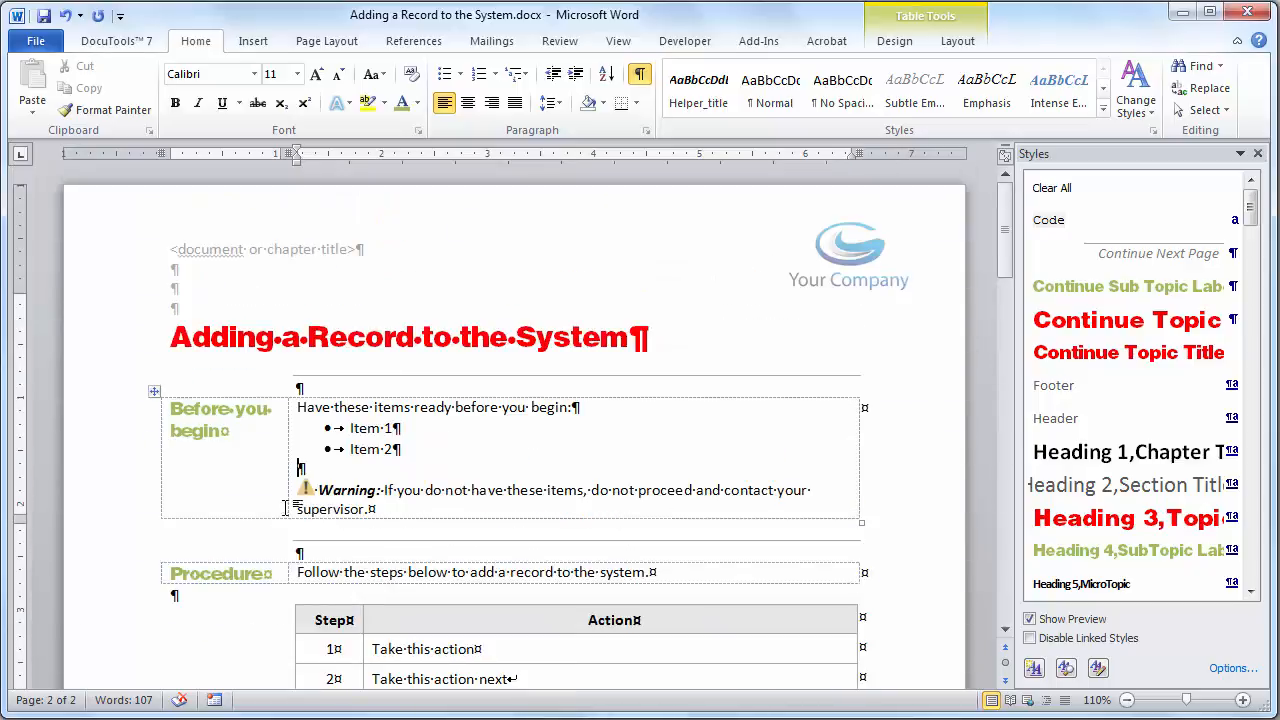
left_click(465, 428)
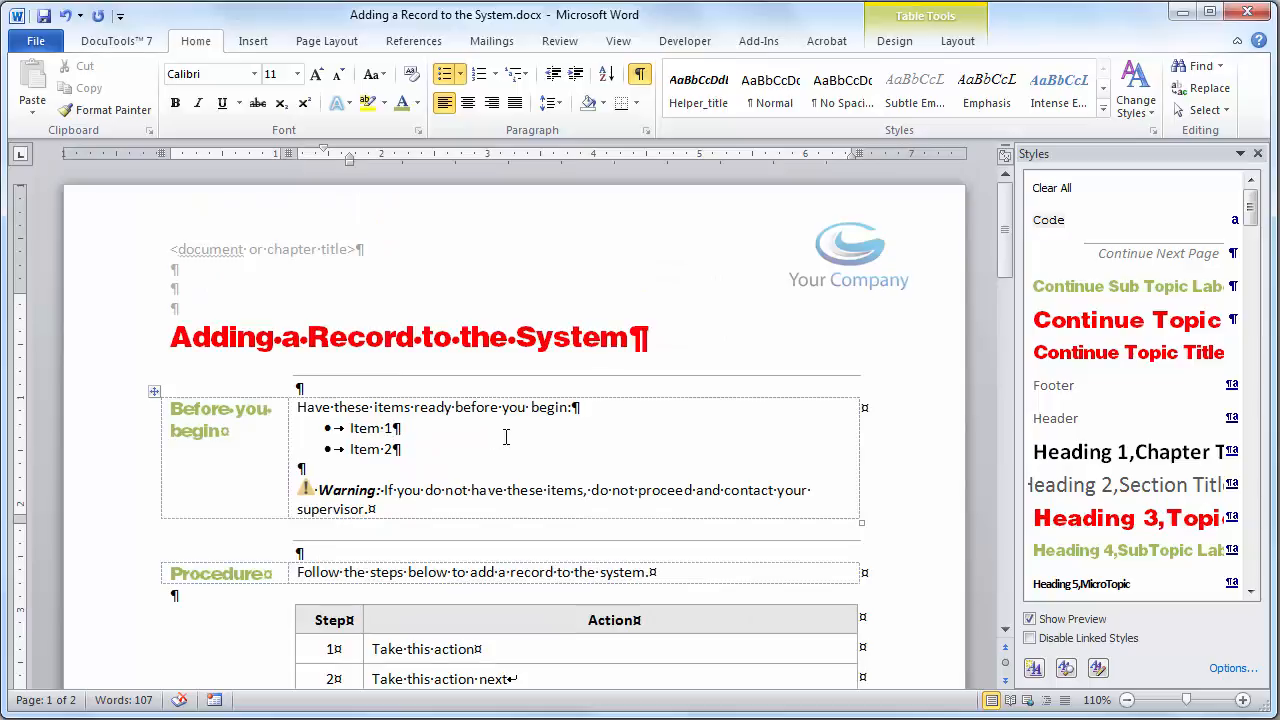
left_click(596, 411)
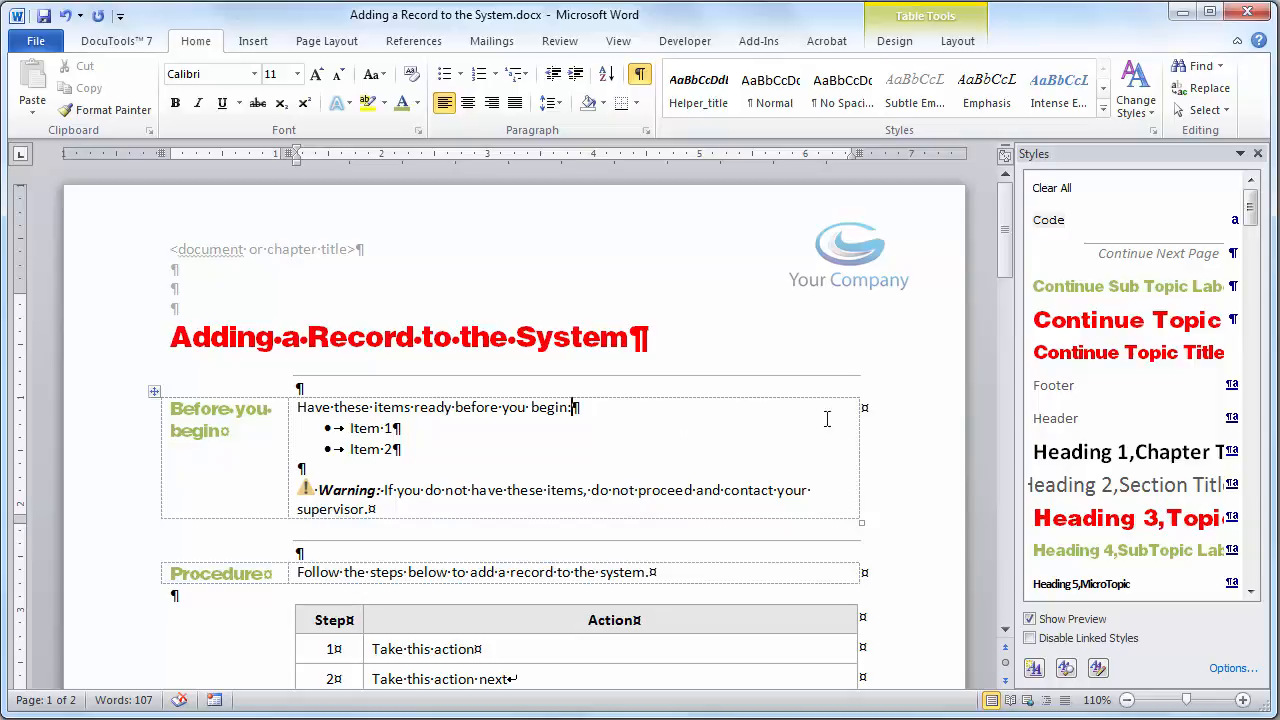
Open the definition of the Heading 3,Topic Title style for modification and examine its name and basic properties.
left_click_drag(1249, 210, 1253, 228)
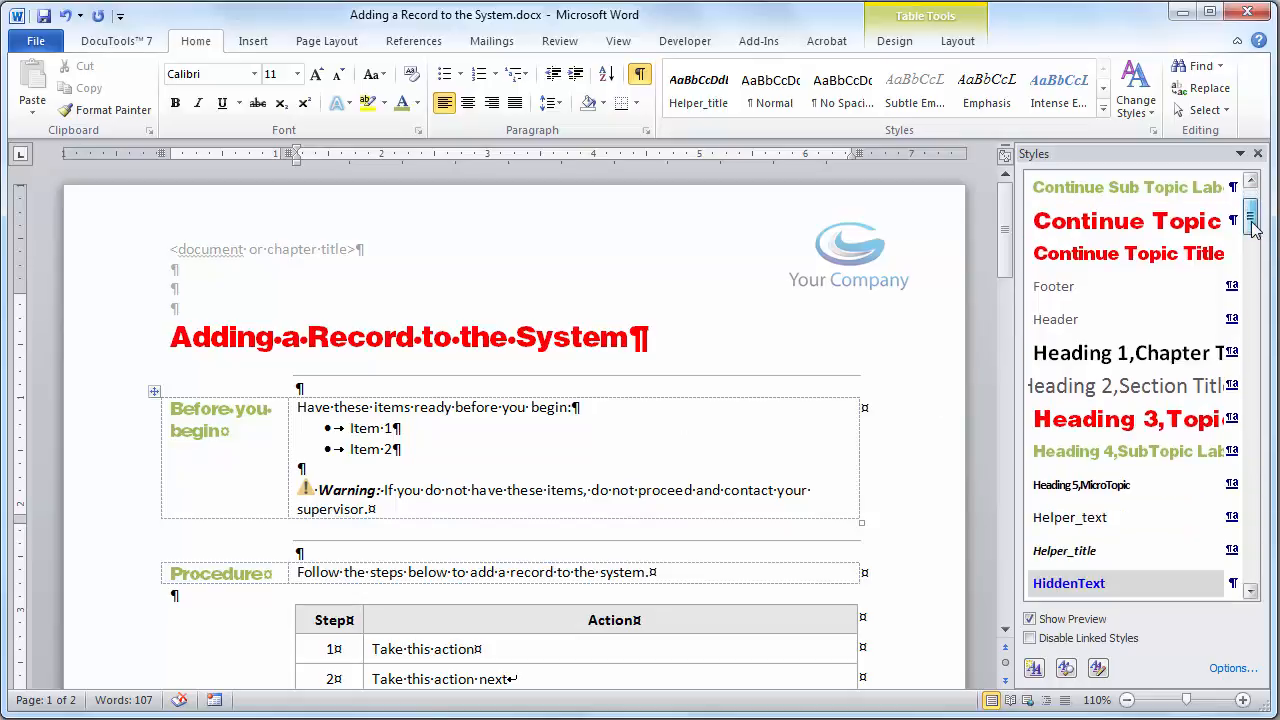
right_click(1181, 424)
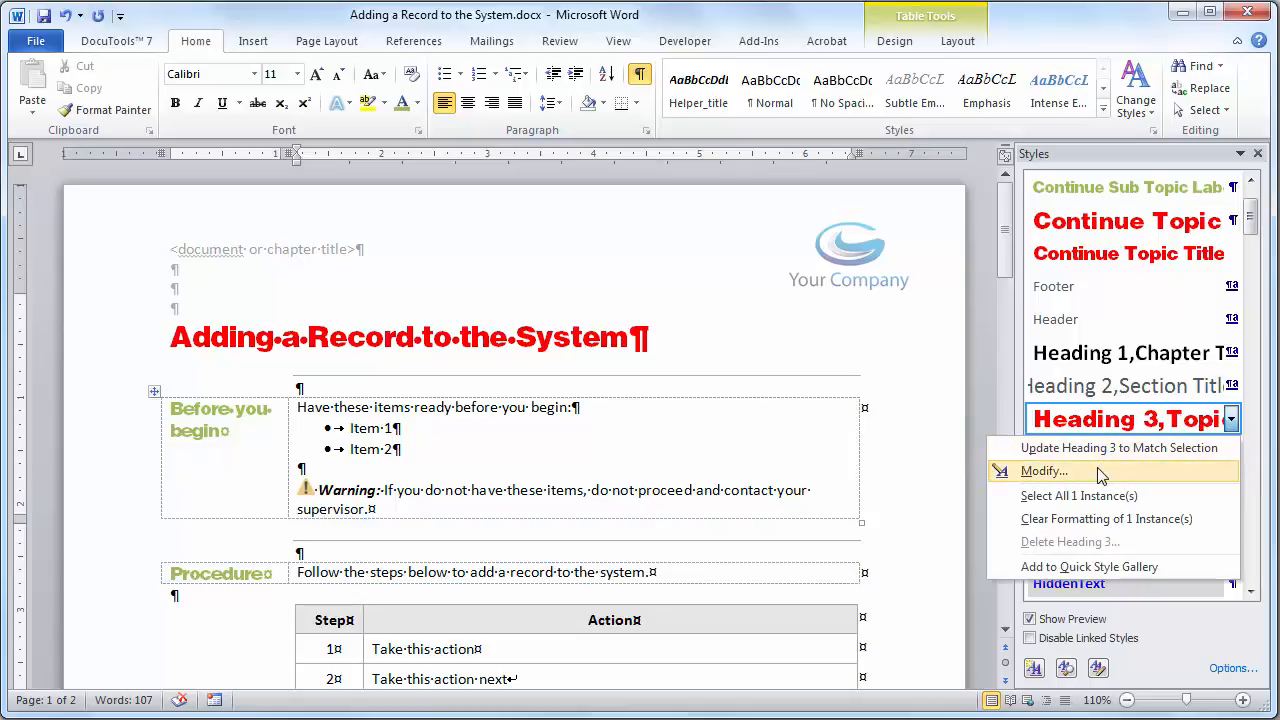
left_click(1100, 472)
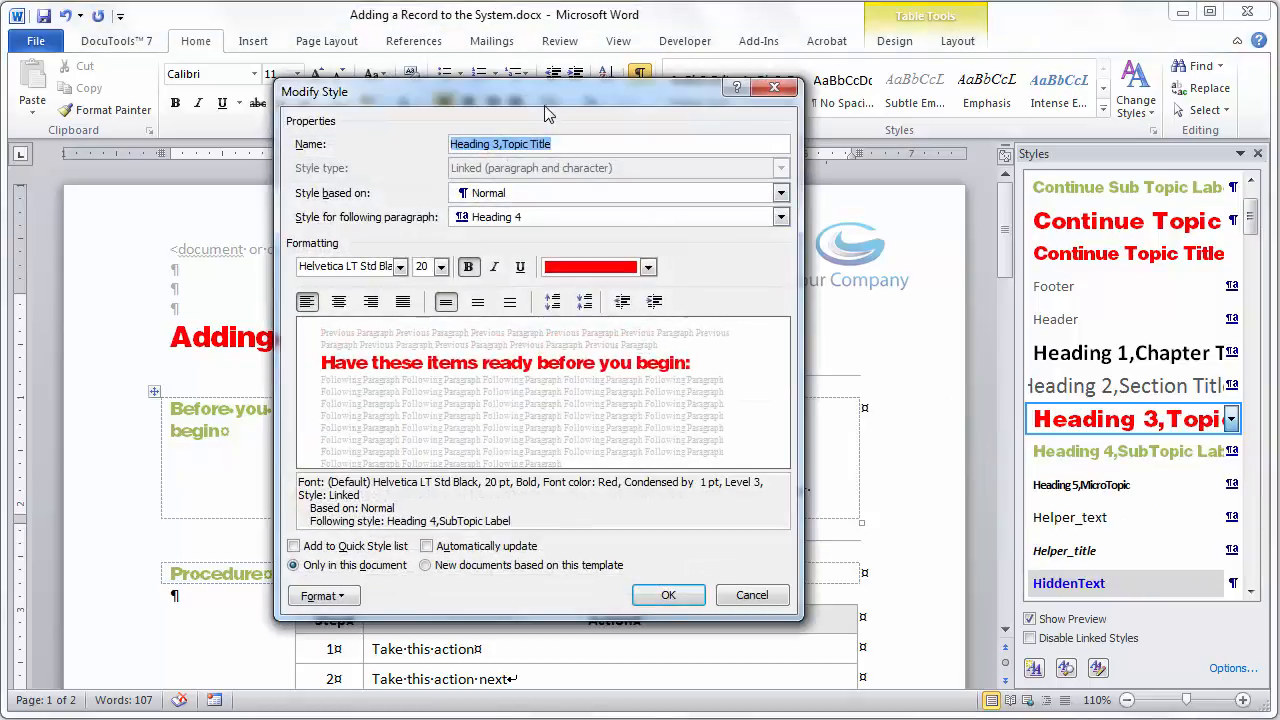
left_click_drag(532, 93, 582, 119)
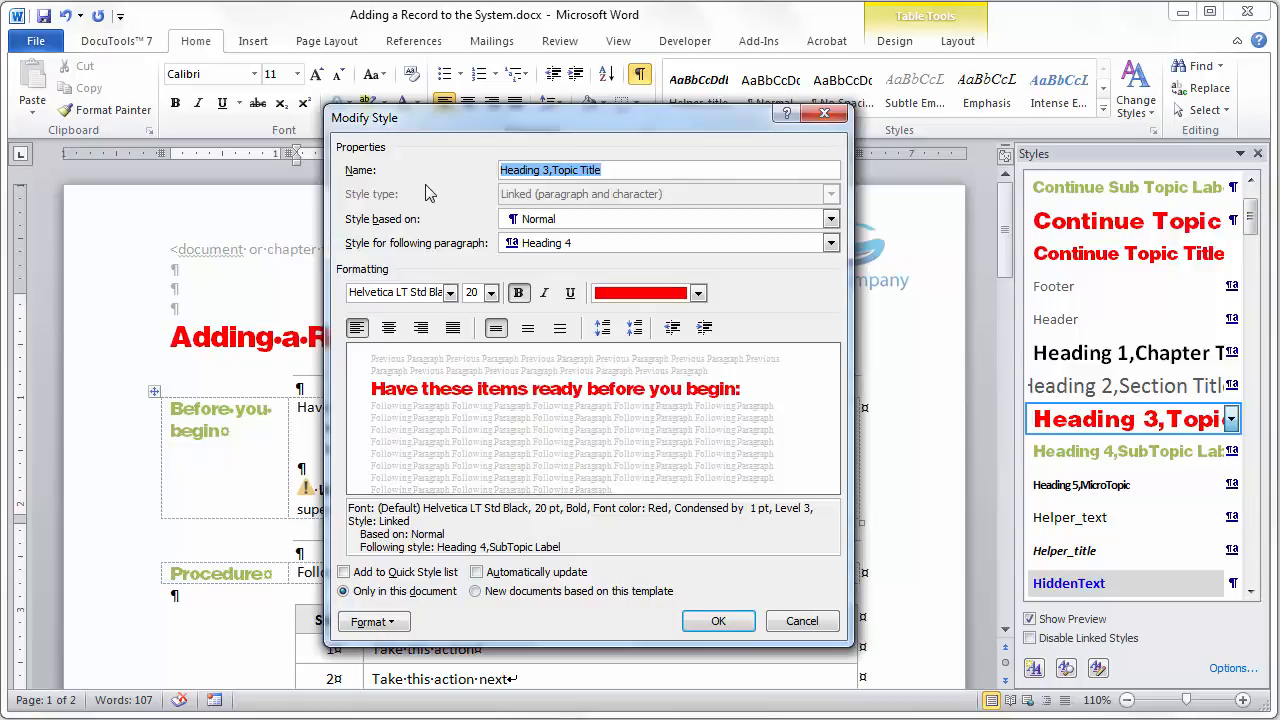
left_click(619, 171)
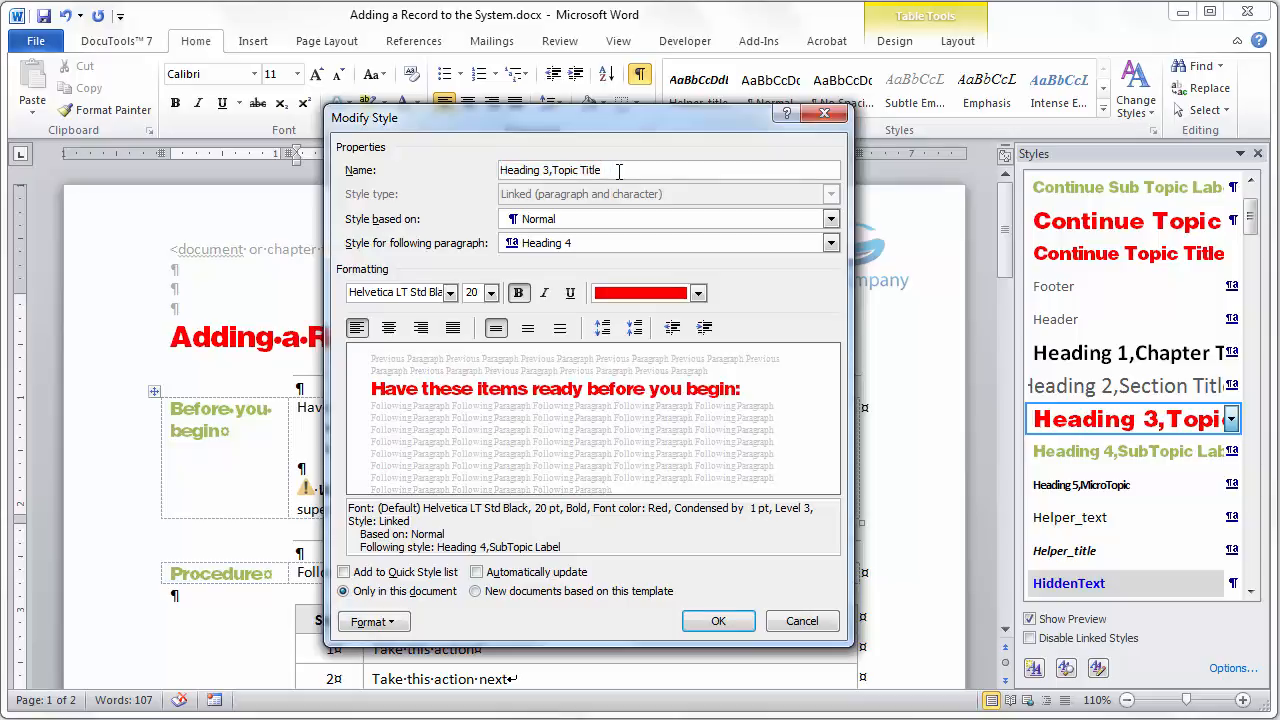
left_click_drag(619, 170, 498, 170)
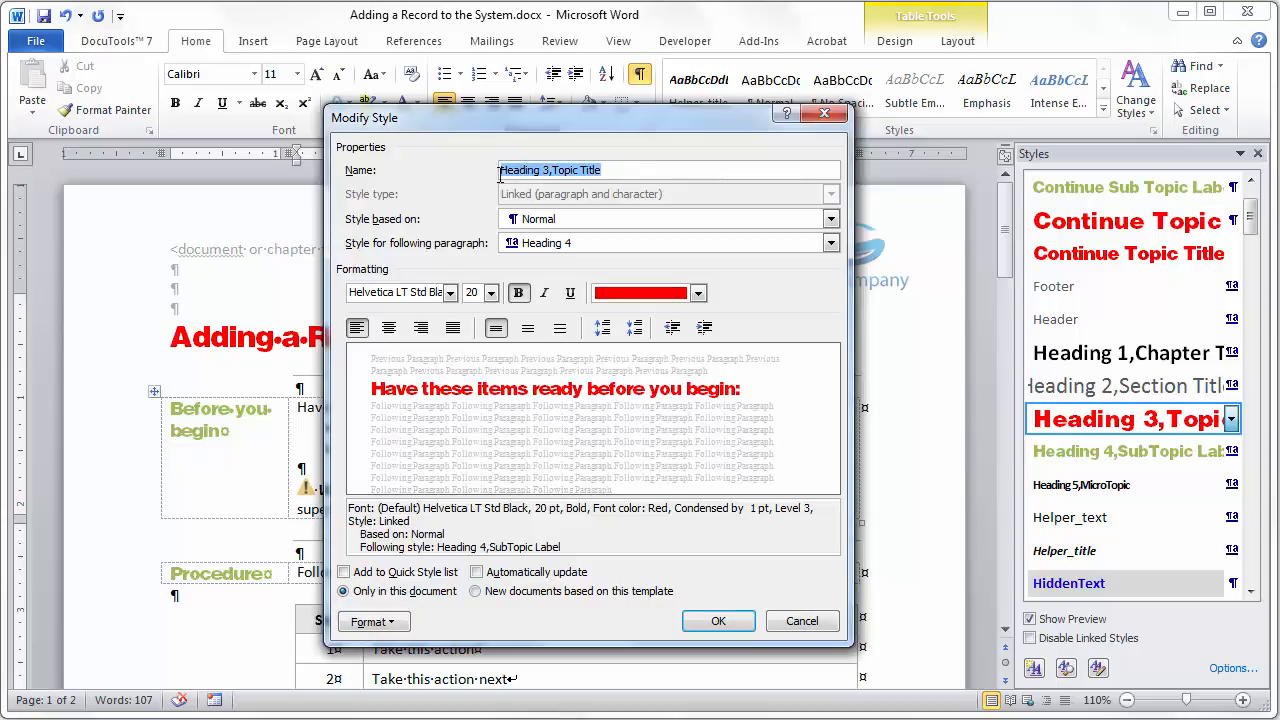
left_click(617, 170)
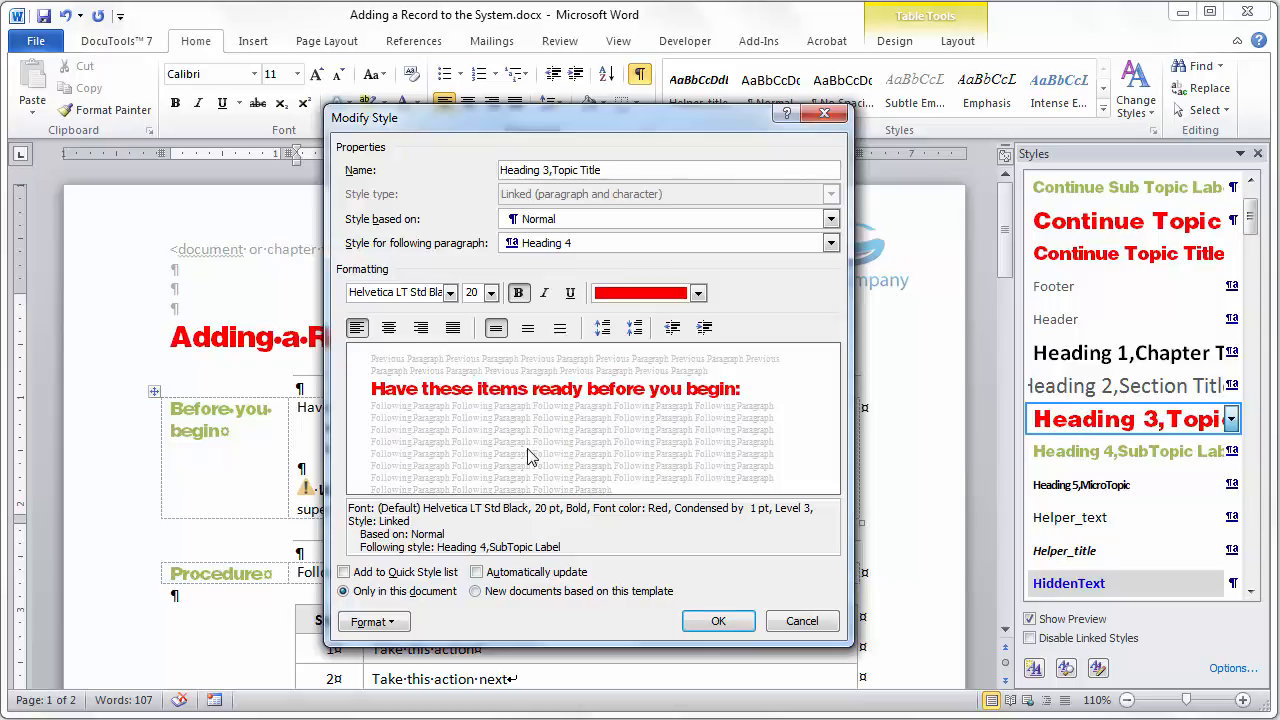
Review the additional format categories available for the Heading 3,Topic Title style, and close its definition without saving changes.
left_click(372, 622)
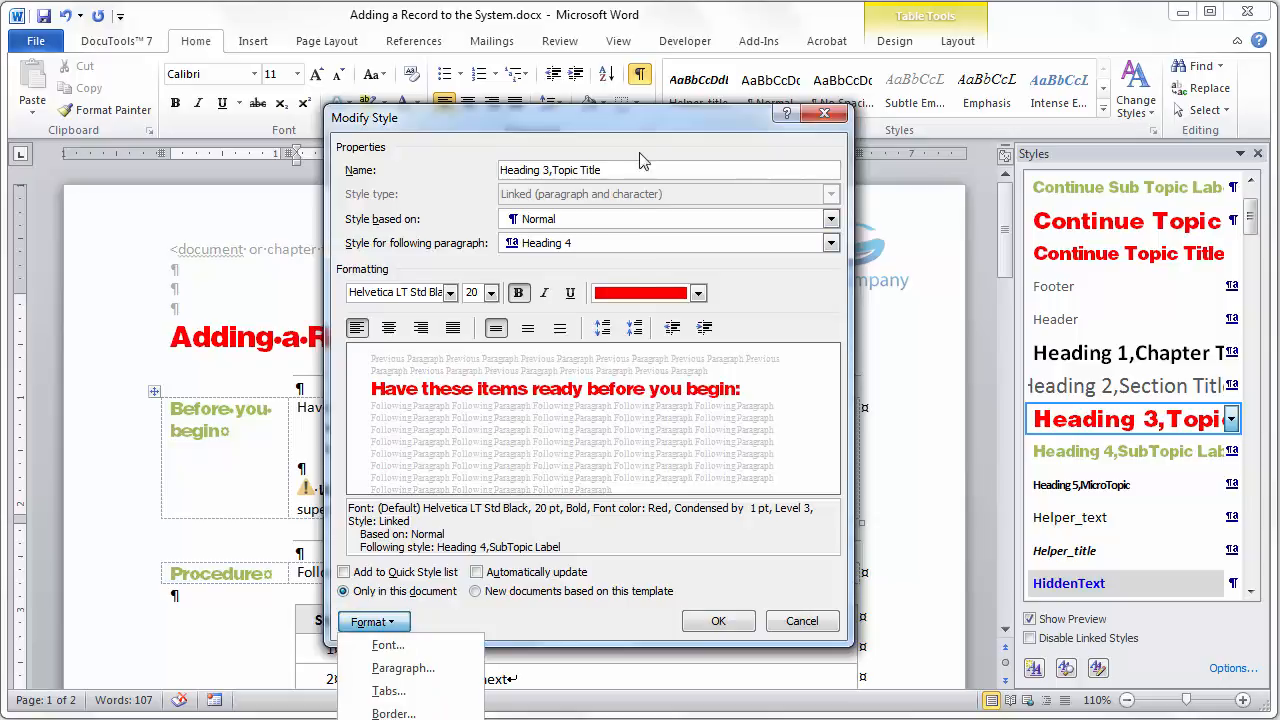
left_click_drag(652, 121, 798, 32)
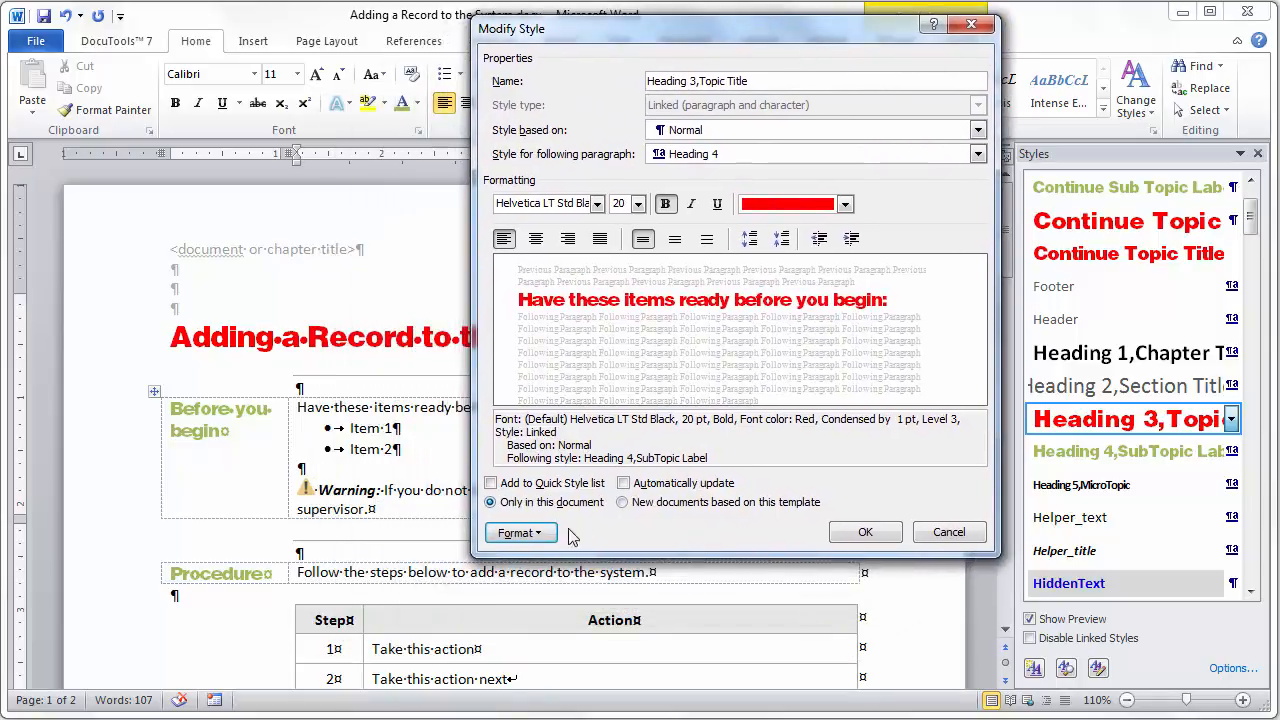
left_click(533, 538)
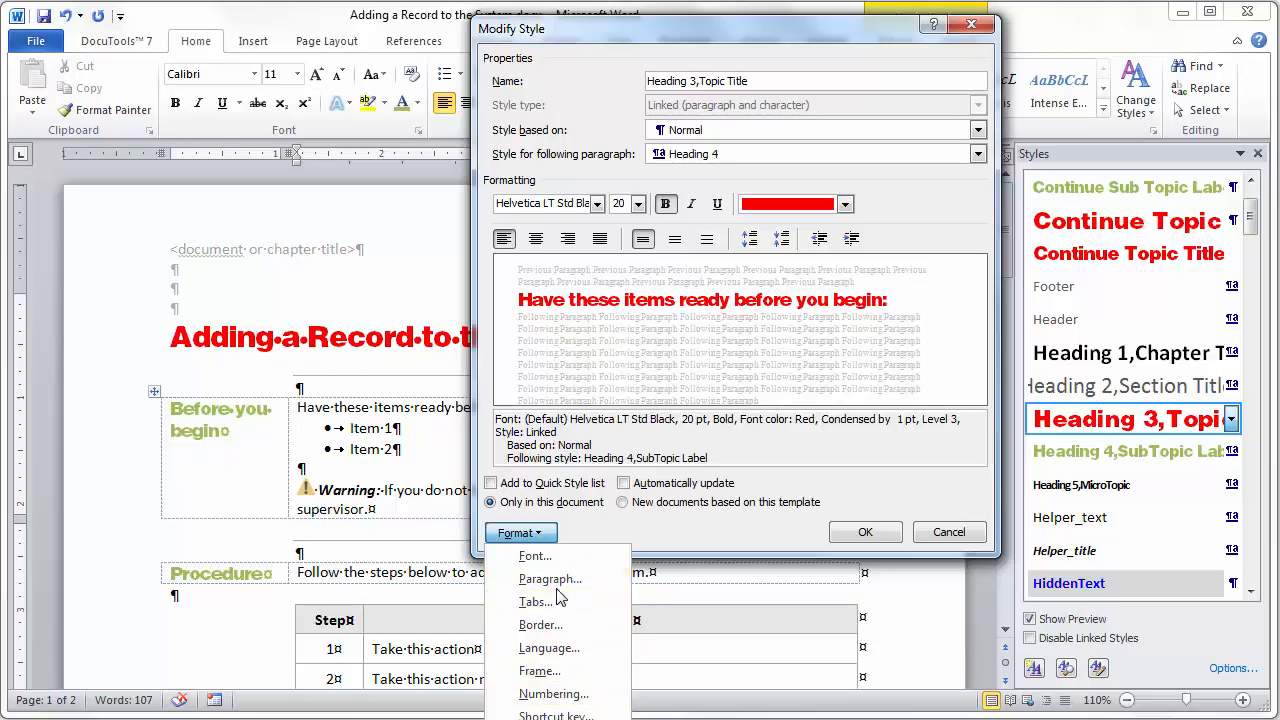
left_click(697, 539)
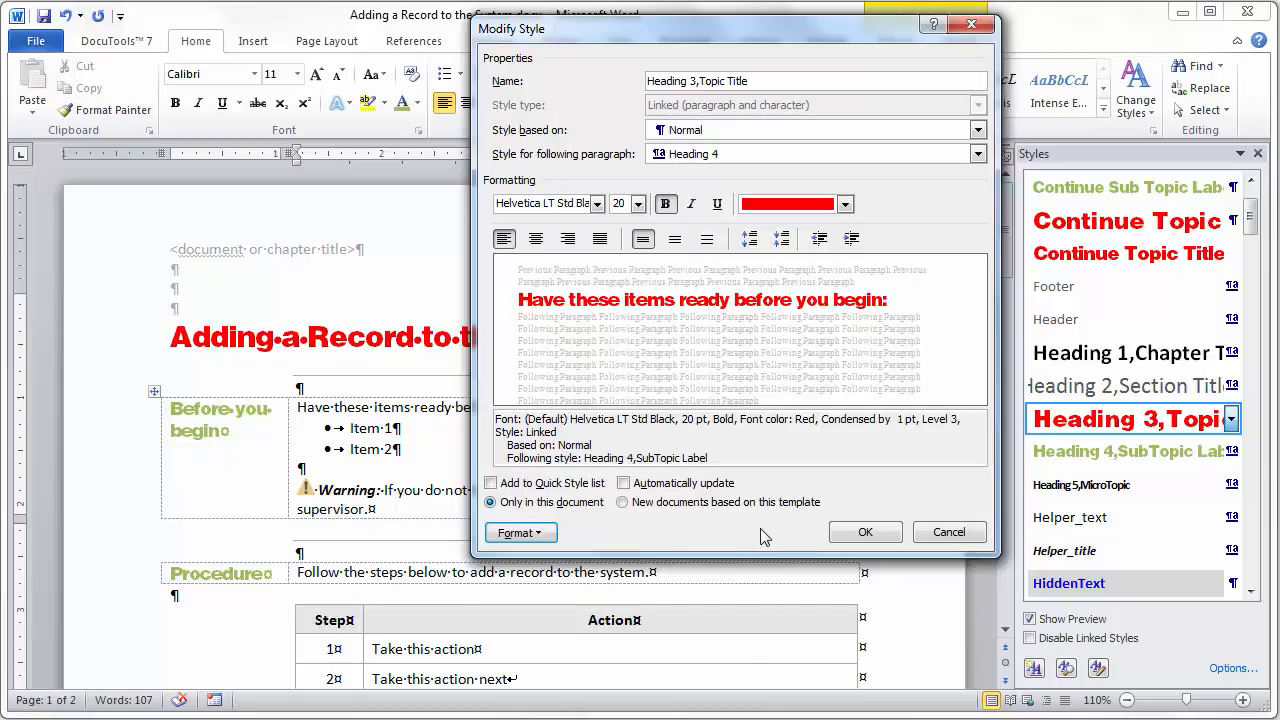
left_click(949, 533)
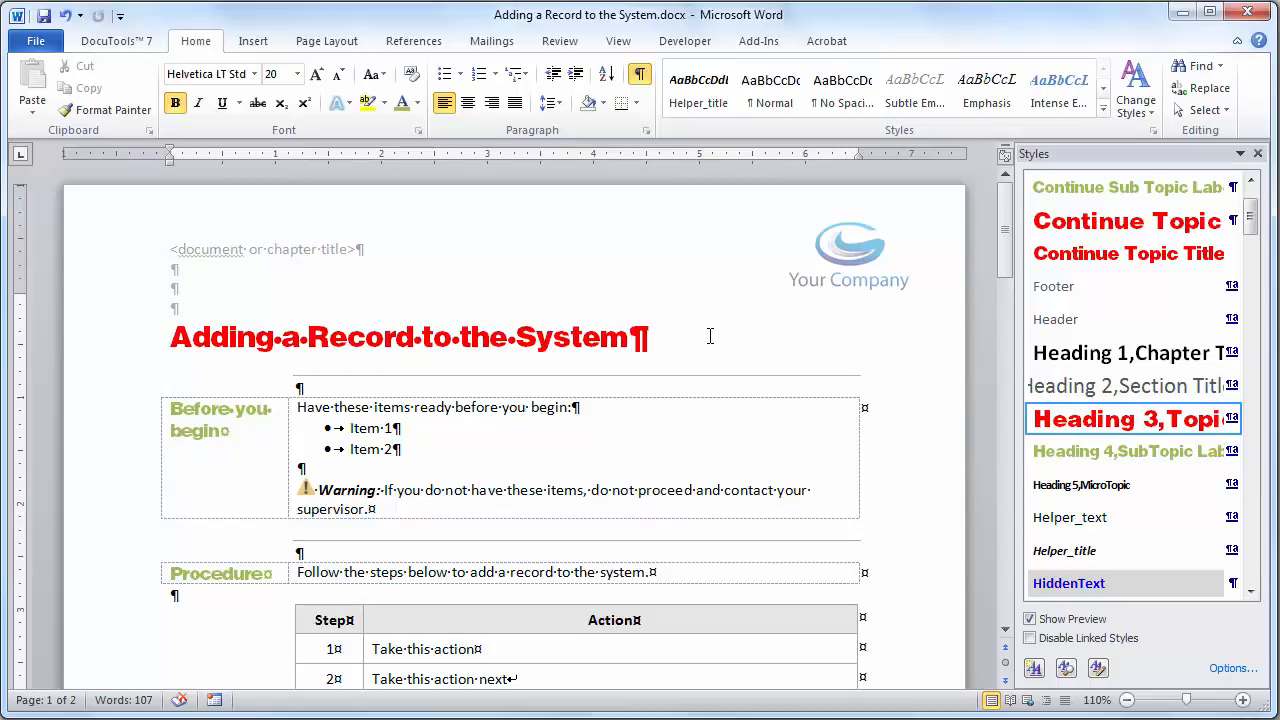